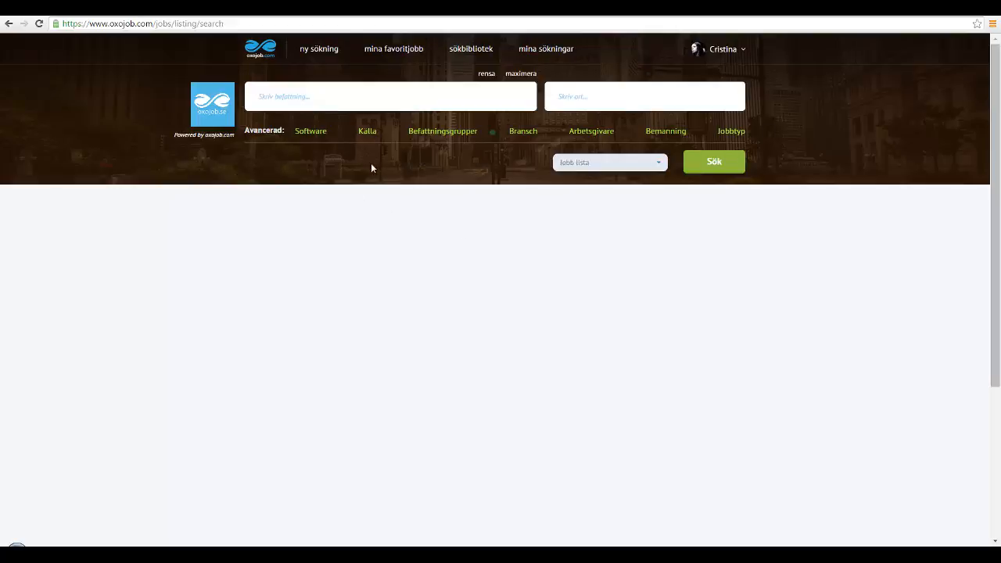
Search for the position CFO and add the suggested title Ekonomiansvarig to the search.
left_click(291, 97)
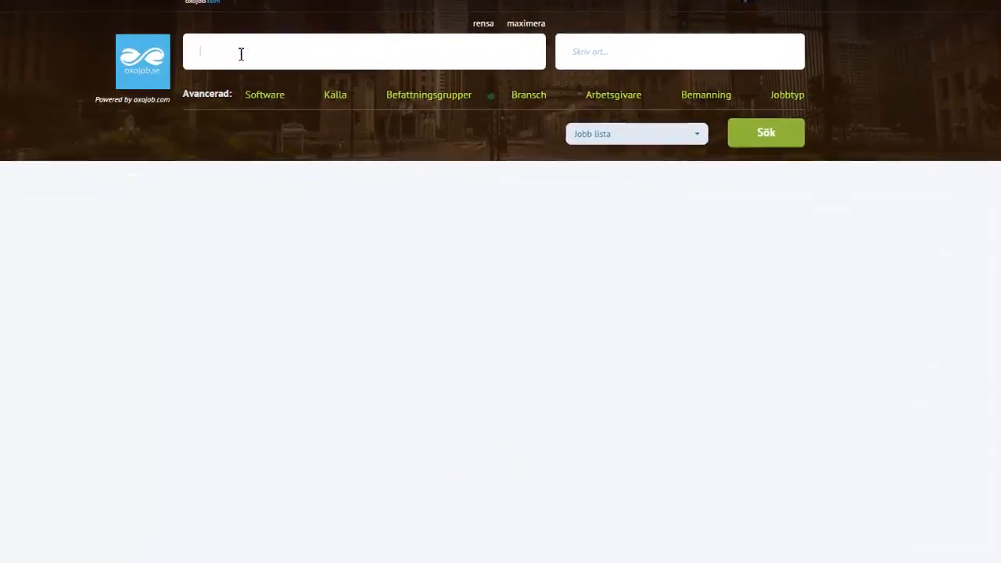
type("CFO")
key("Return")
left_click(781, 135)
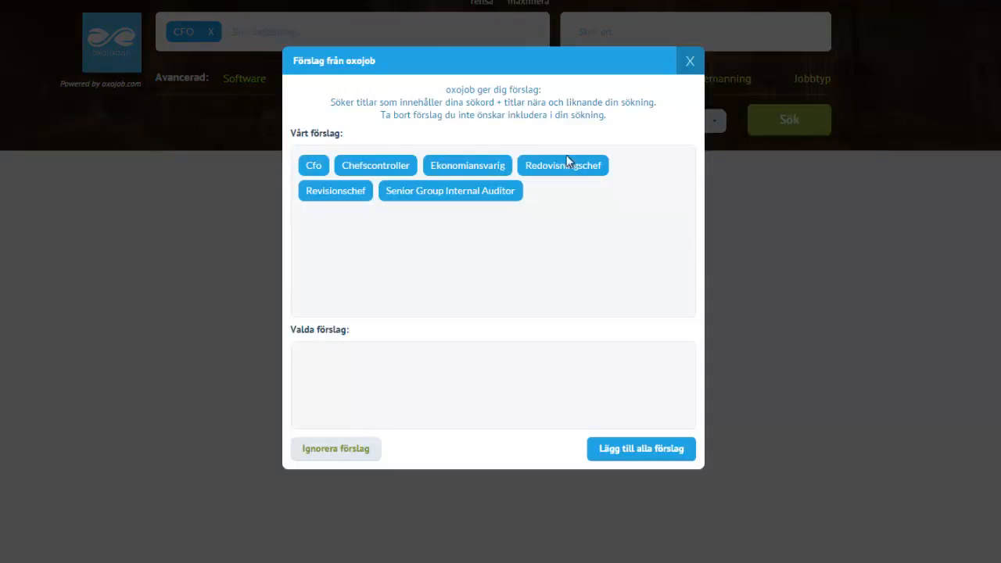
left_click(452, 169)
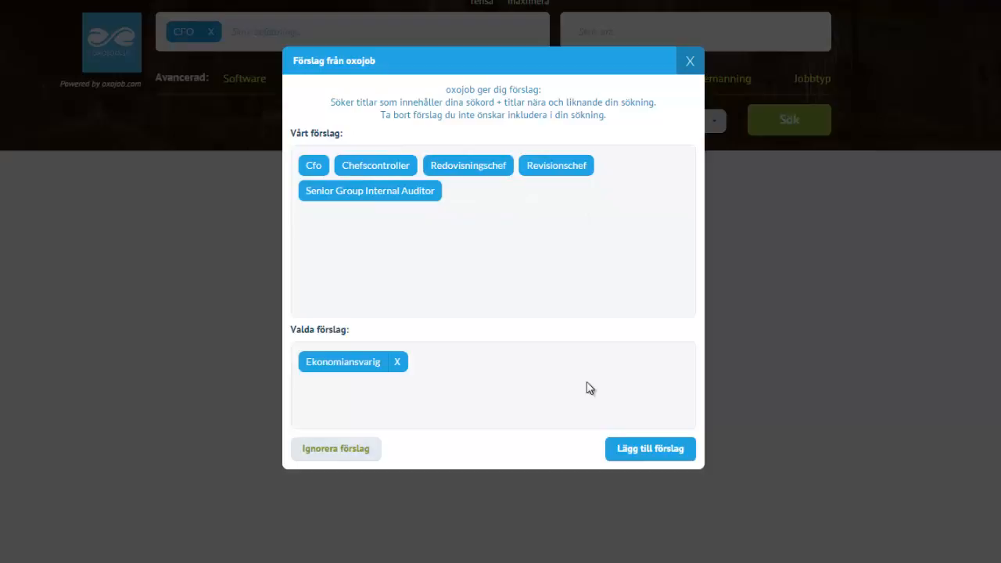
left_click(640, 451)
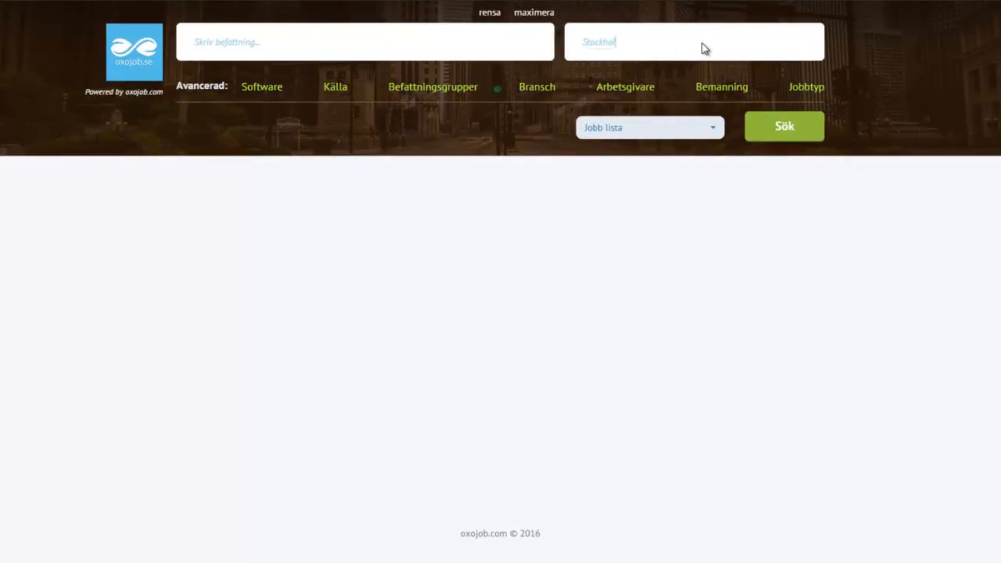
Set the search location to Stockholm, Sweden.
type("m")
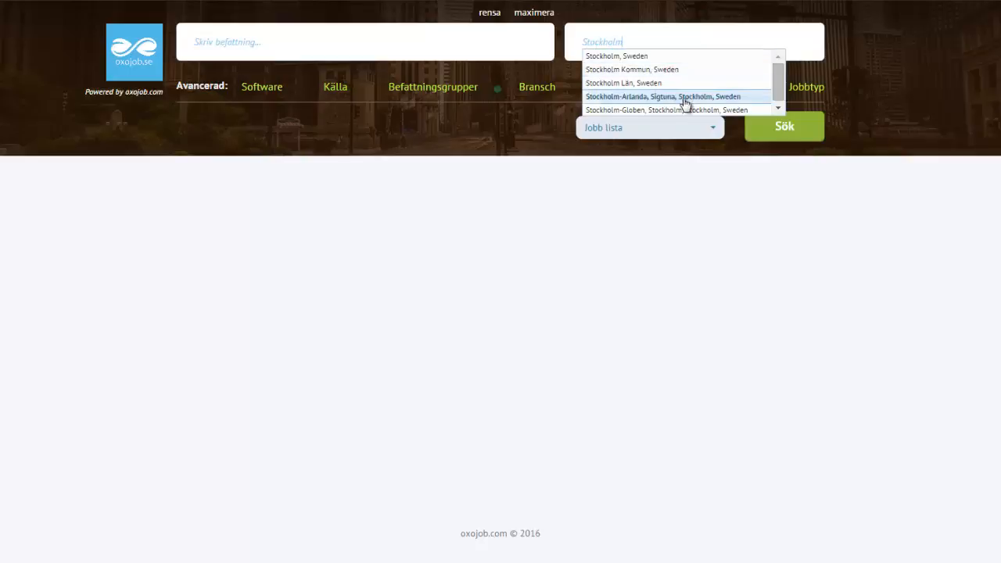
left_click(699, 60)
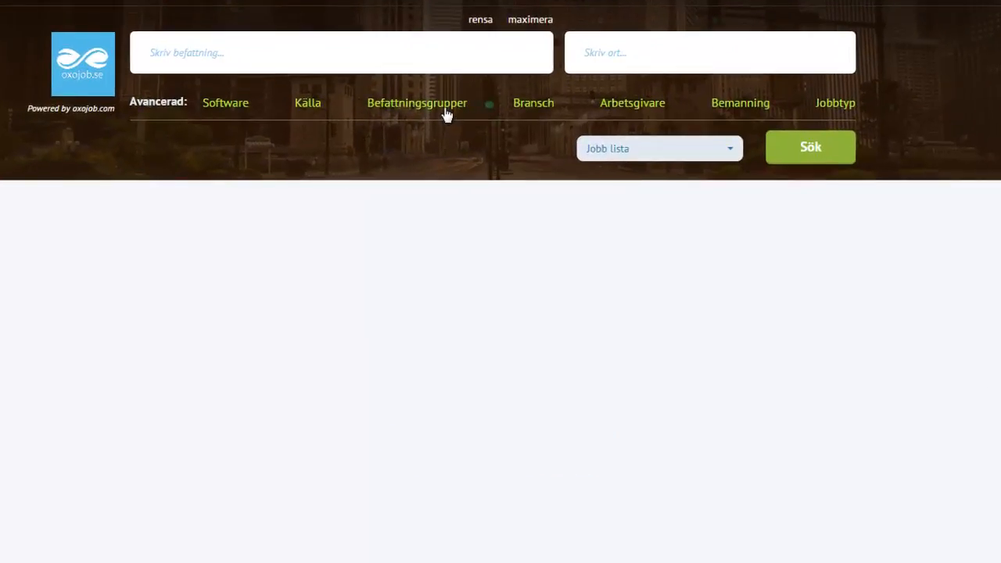
Filter by position group, selecting Ekonomi and Försäkring within Finans.
left_click(445, 109)
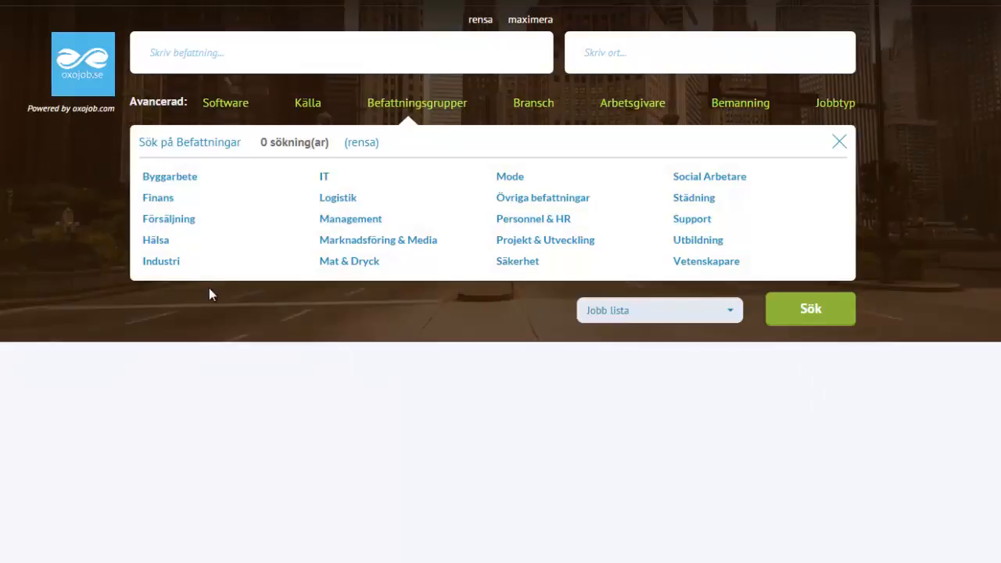
left_click(157, 205)
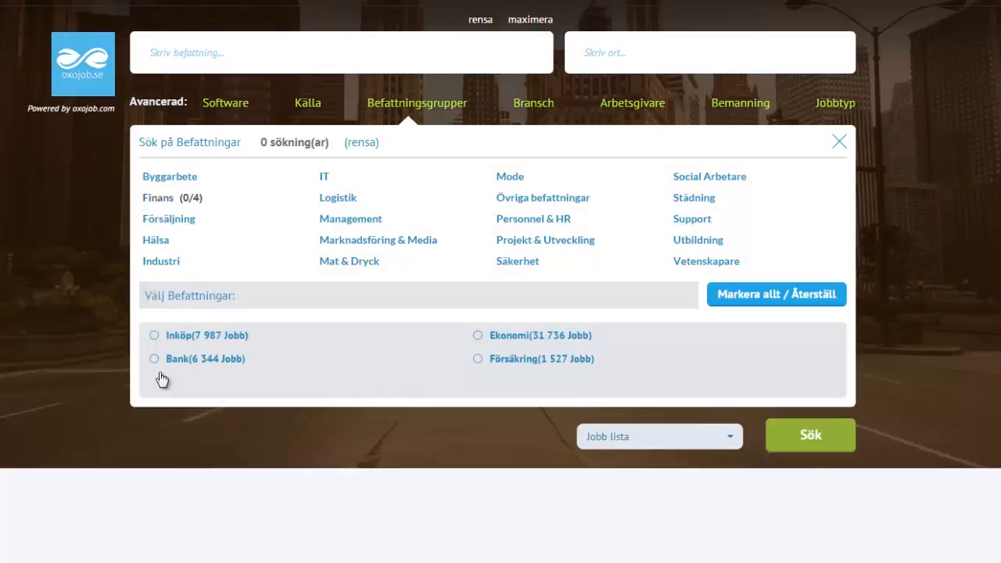
left_click(478, 336)
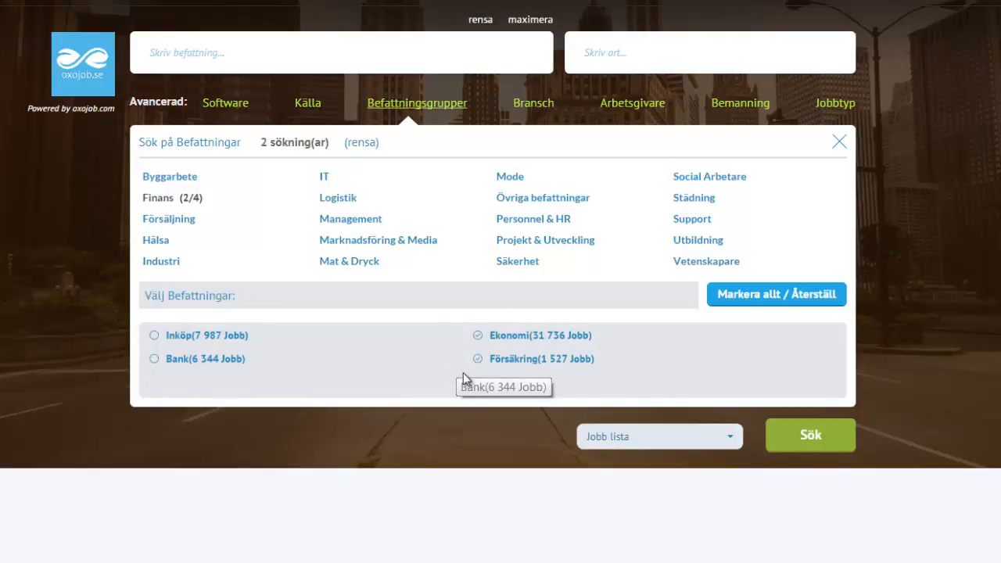
Reset the selected Finans positions and toggle the whole group between all selected and none.
left_click(773, 298)
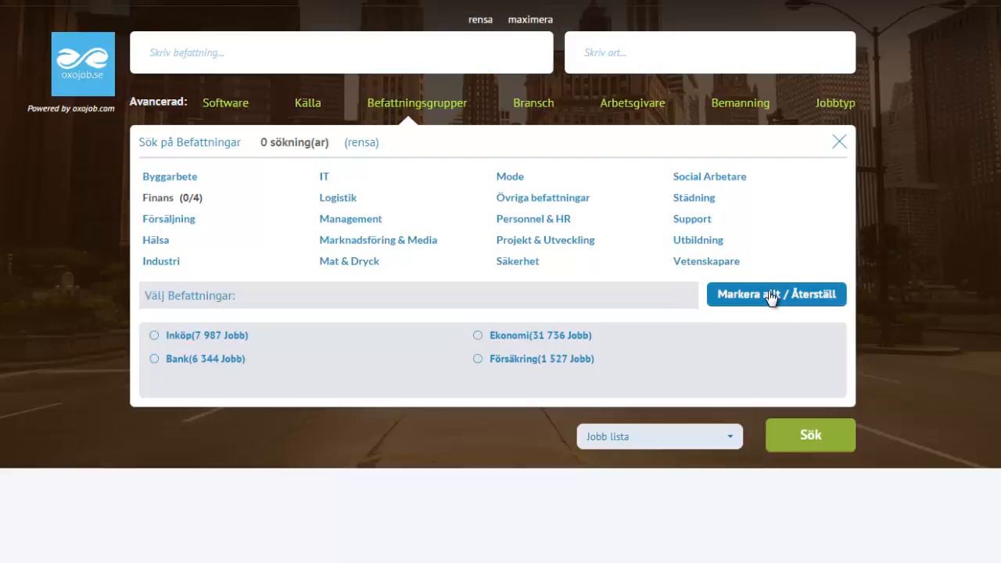
left_click(772, 298)
left_click(772, 298)
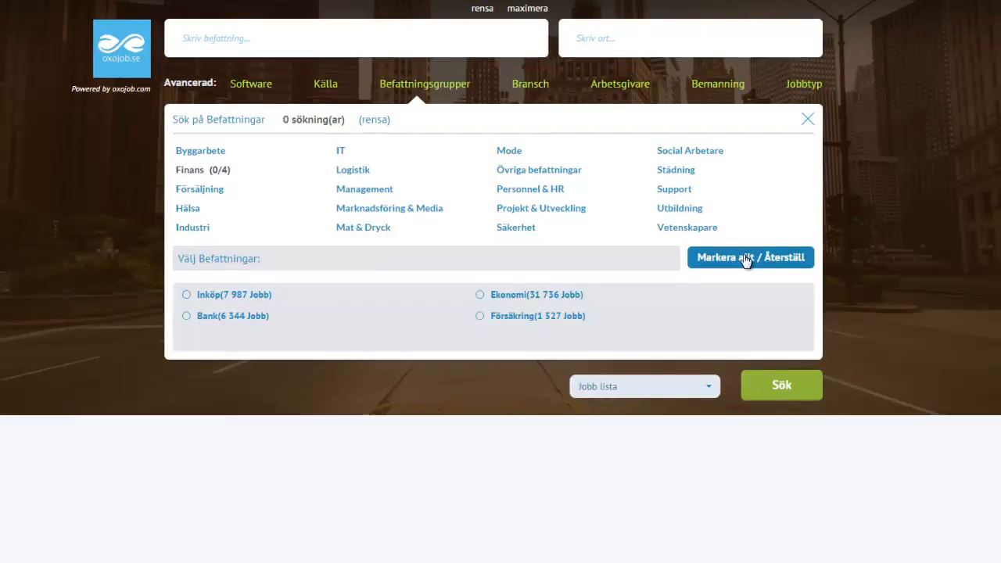
left_click(772, 298)
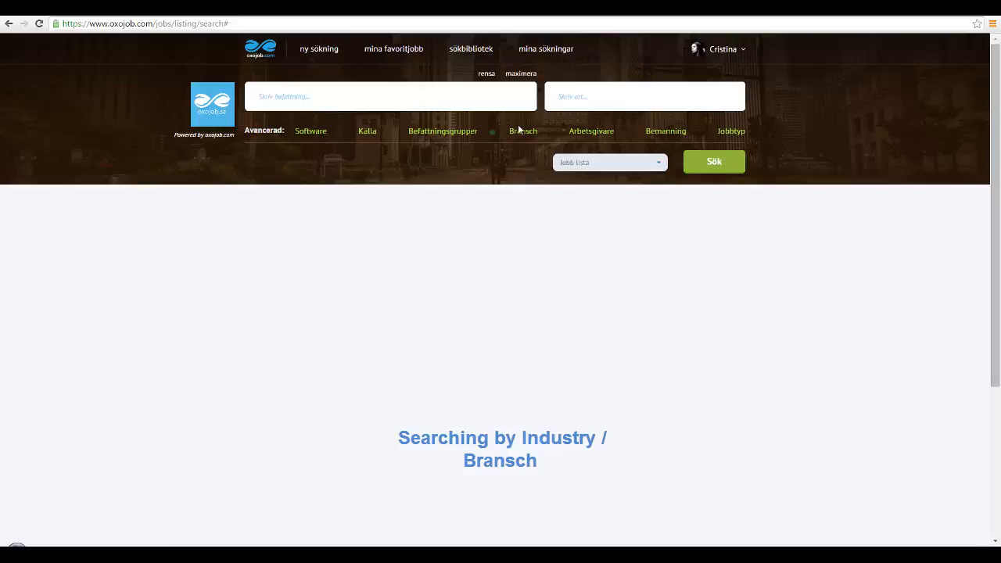
Filter by industry, selecting Riksbanken (64110) and Affärs- och sparbanker (64190) under Finans och Försäkring.
left_click(525, 132)
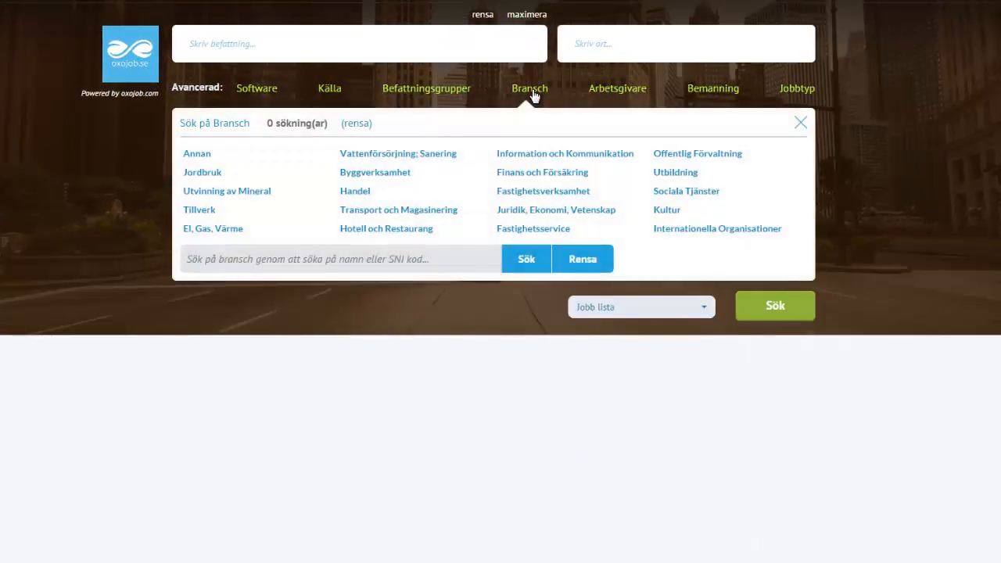
left_click(552, 173)
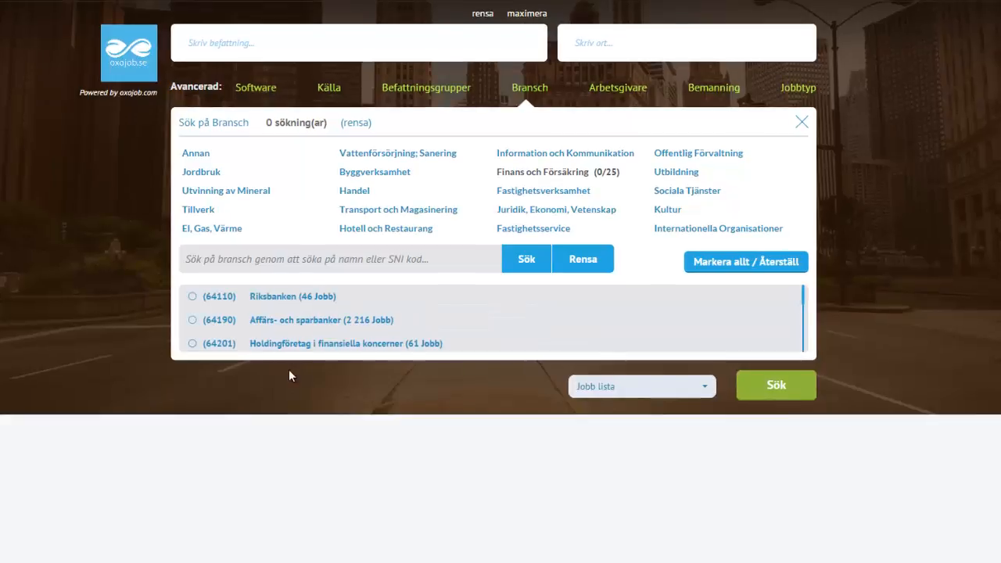
left_click(193, 320)
left_click(192, 297)
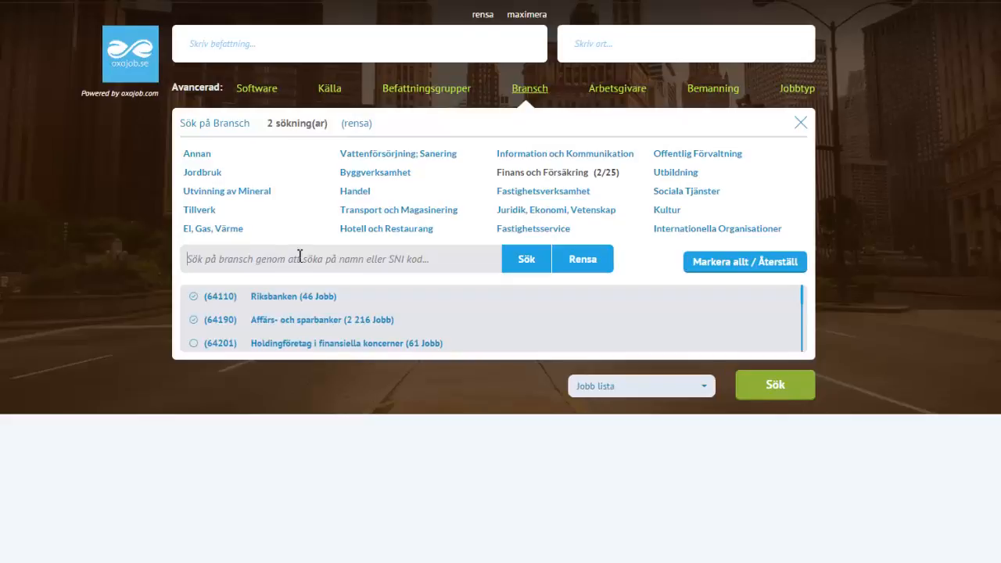
Search the industry list for "bank".
left_click(299, 259)
type("bank")
left_click(526, 264)
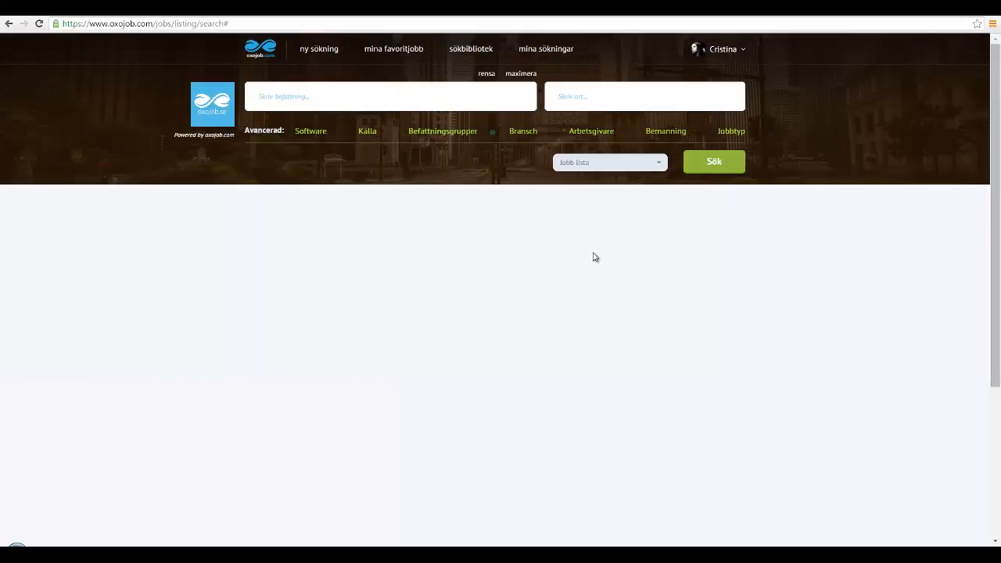
Enter the company name Allra in the employer filter and add it to the search.
left_click(598, 134)
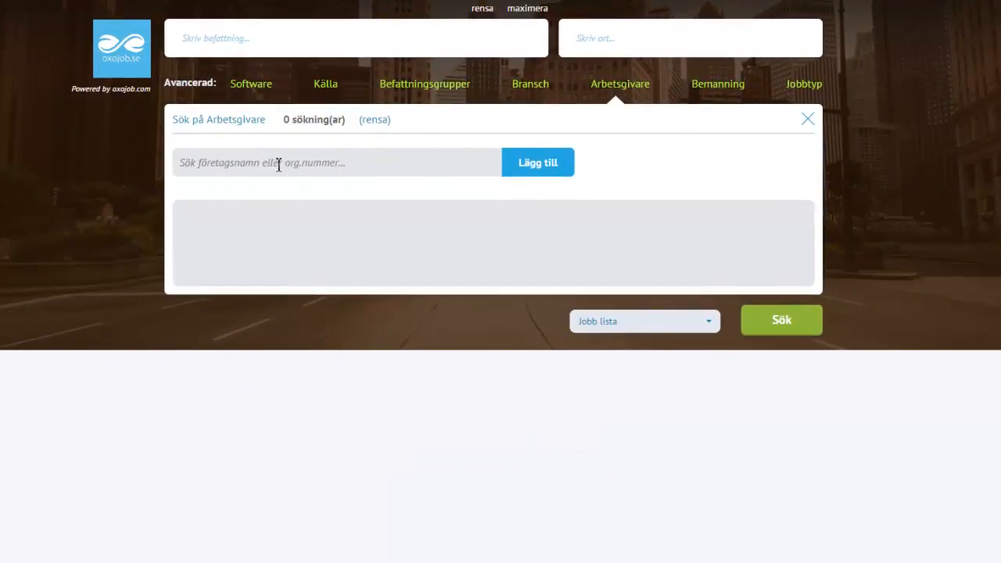
type("Allra")
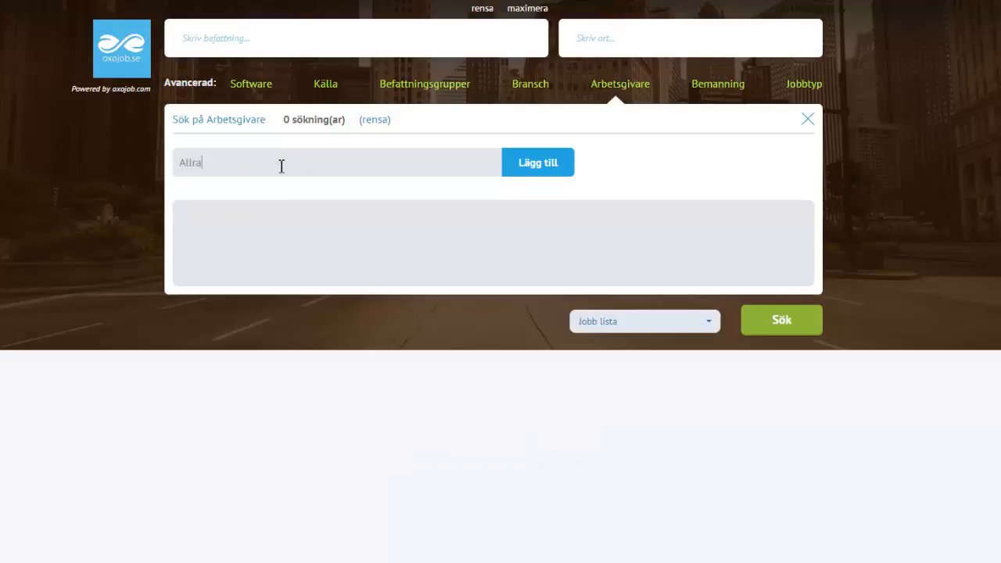
left_click(533, 169)
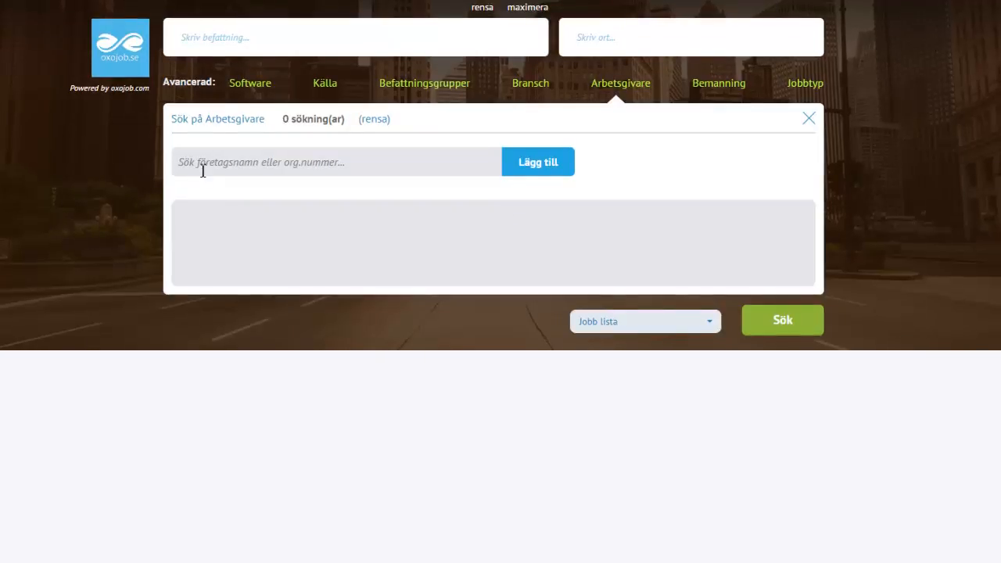
Add Allra Sverige AB as employer by its organisation number and save all its suggested group companies.
key("ctrl+v")
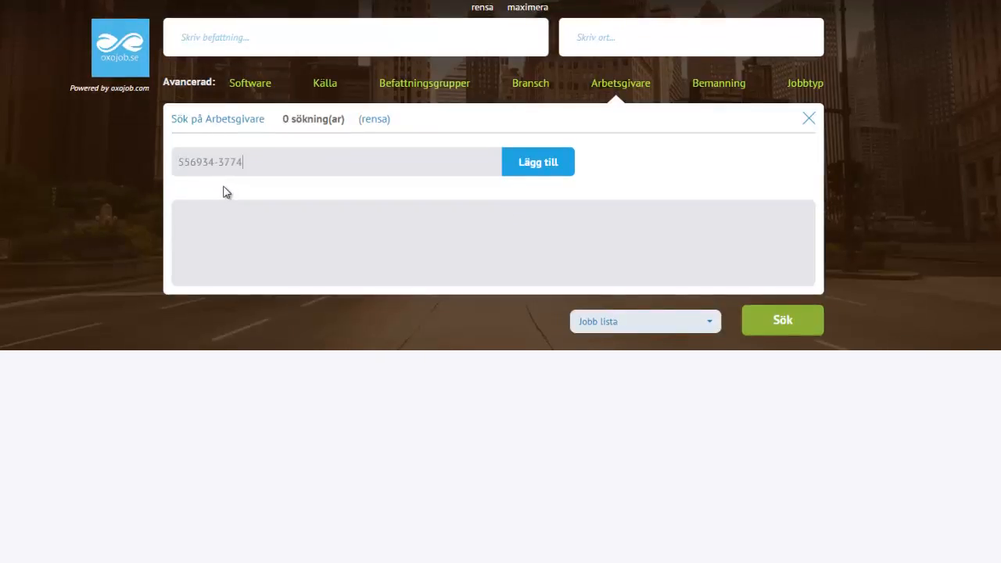
left_click(551, 169)
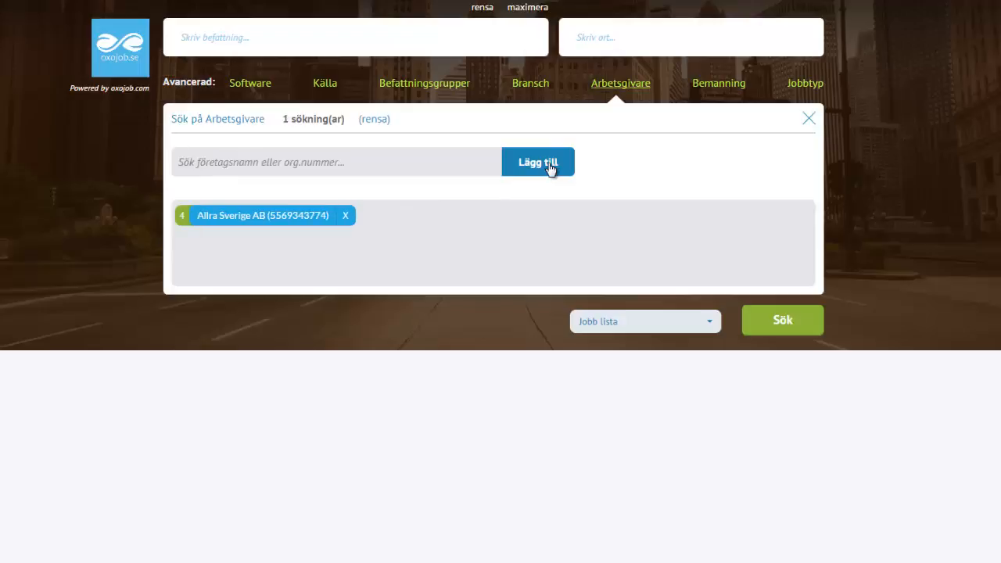
left_click(183, 220)
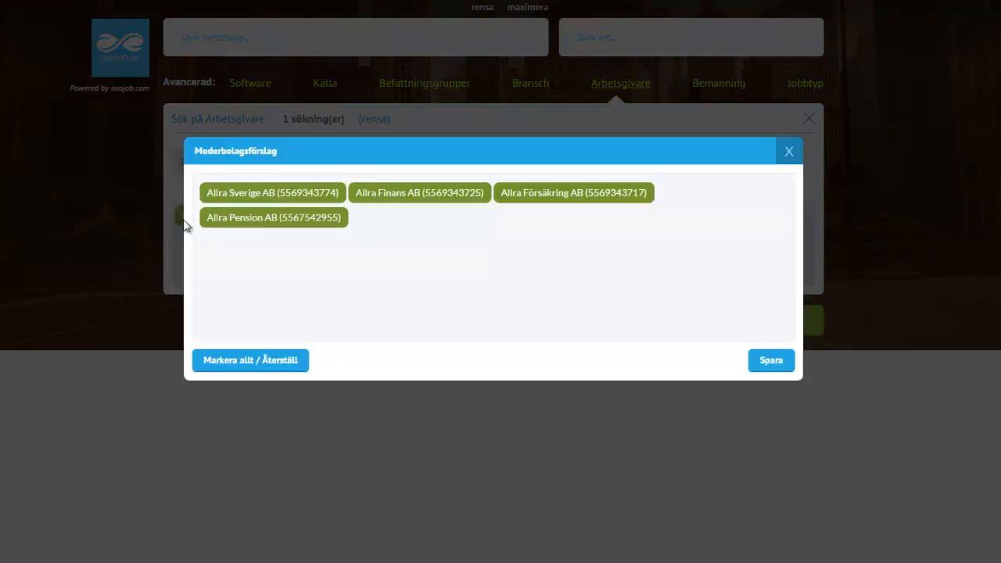
left_click(772, 360)
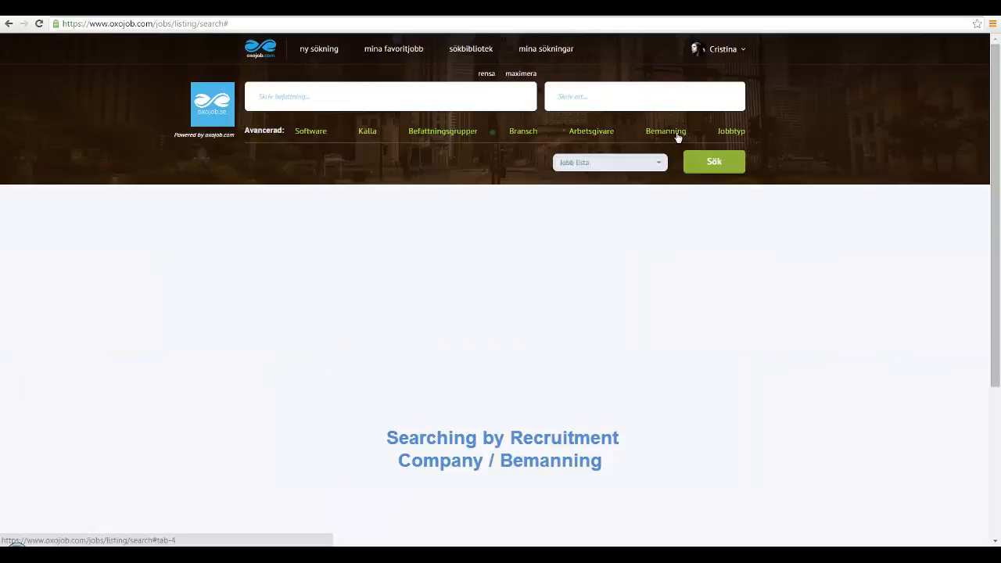
Add the recruitment company "ps partner" to the staffing filter and save its suggested related companies.
left_click(667, 131)
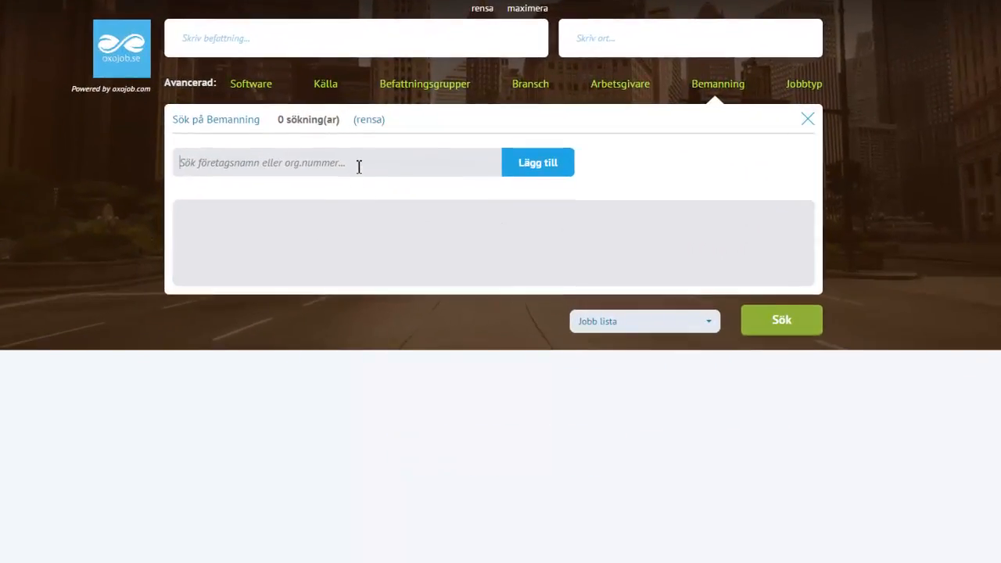
left_click(359, 166)
type("ps partner")
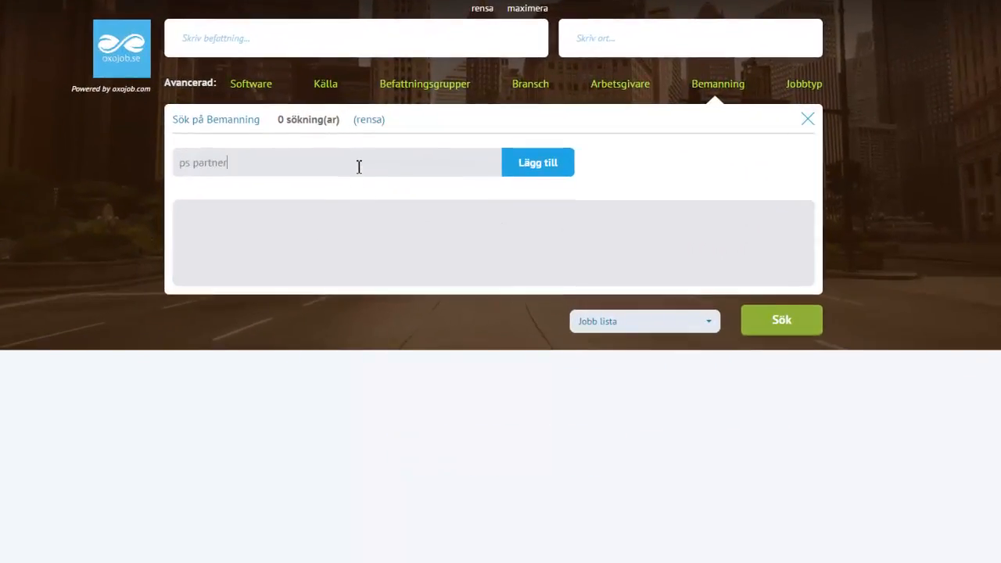
left_click(561, 168)
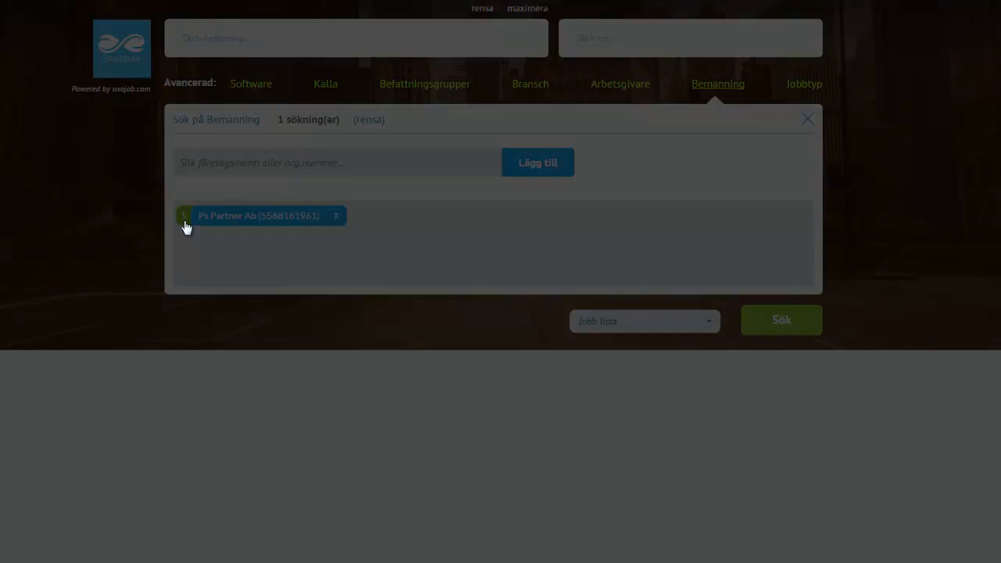
left_click(772, 360)
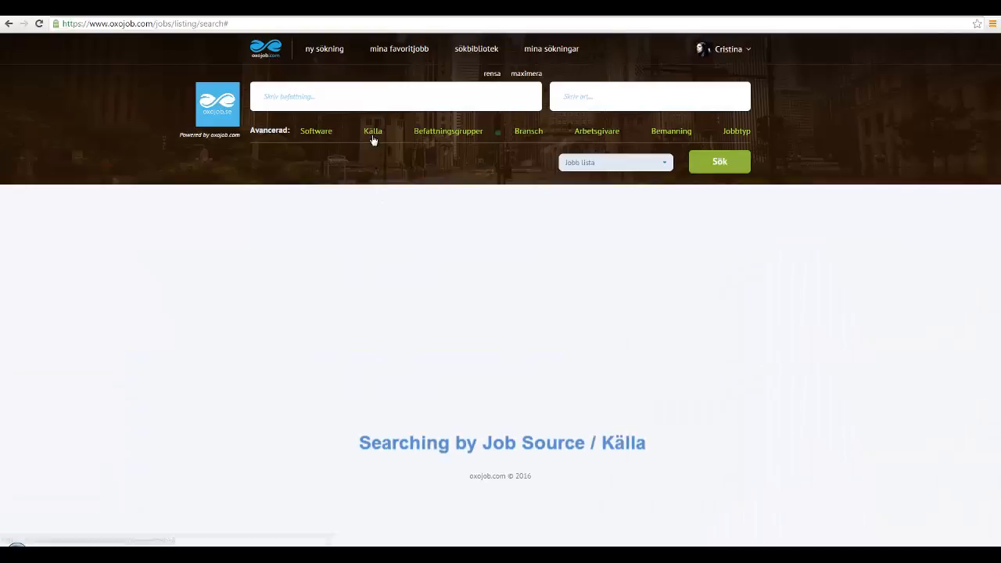
left_click(373, 136)
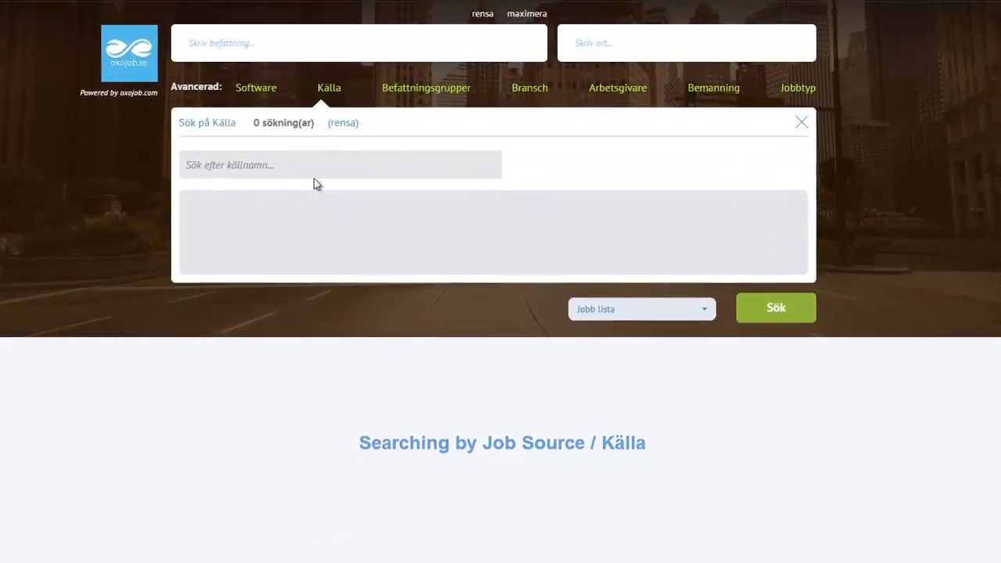
left_click(313, 171)
type("career")
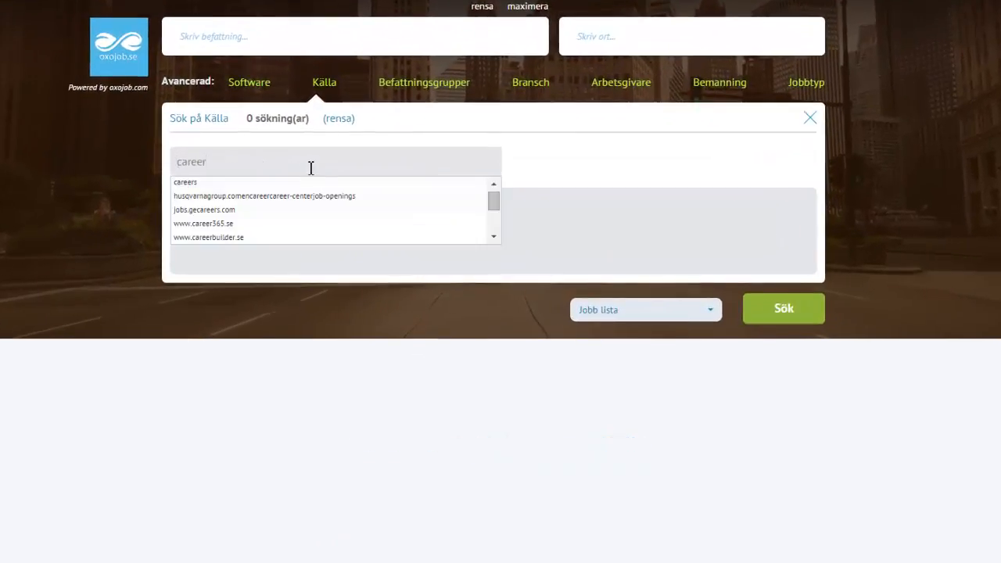
left_click(289, 239)
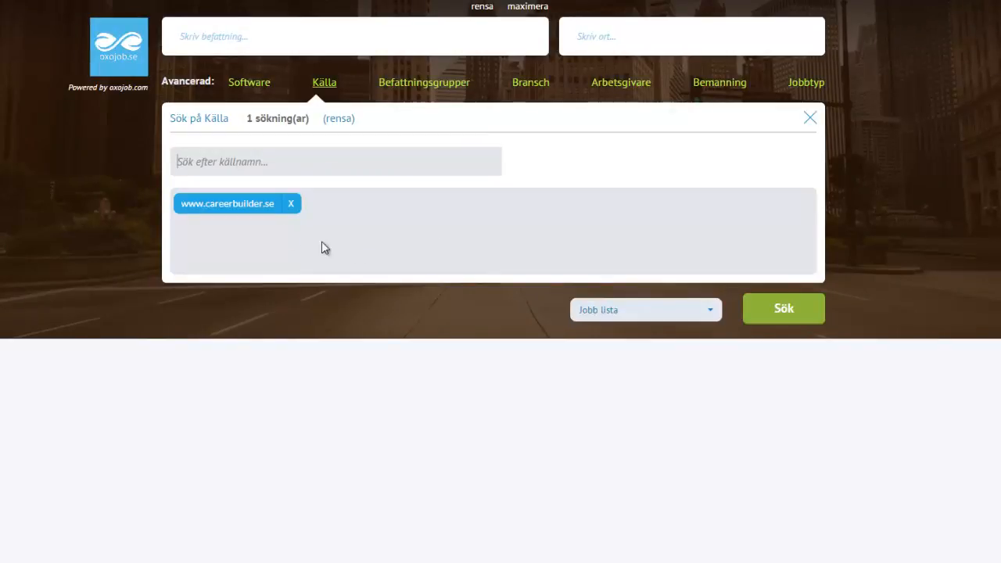
left_click(748, 317)
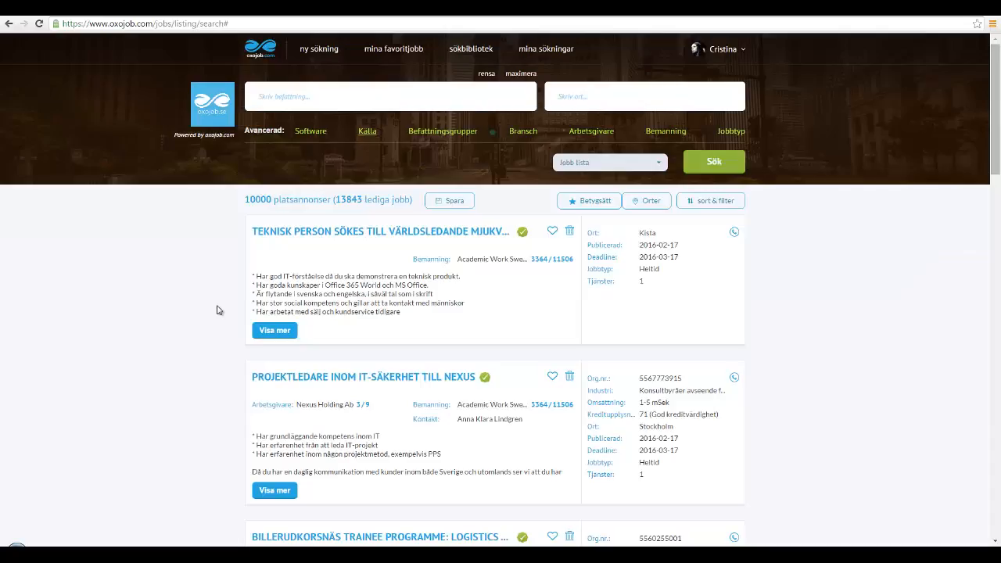
left_click(274, 330)
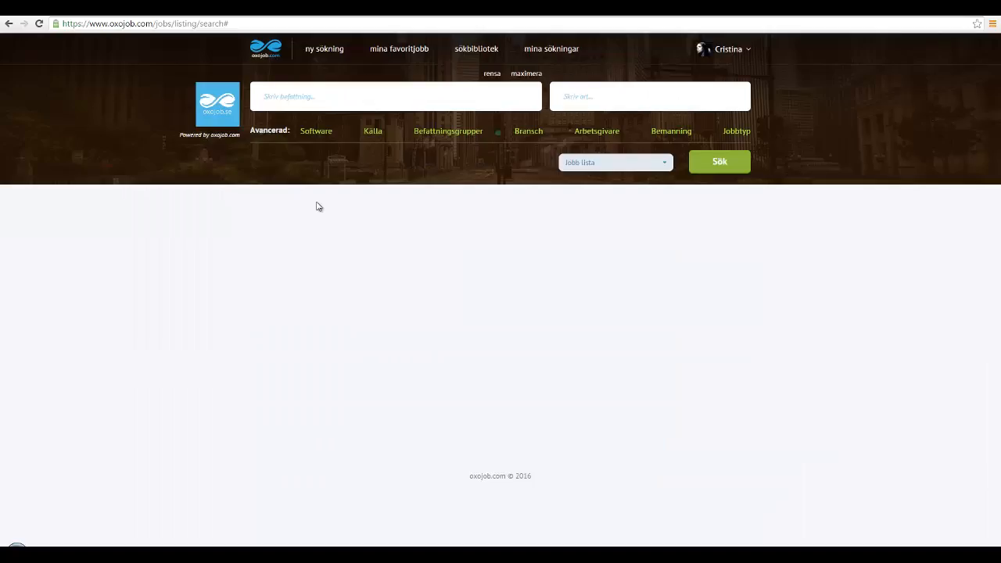
Filter by the recruitment software Mynetworkglobal and run the job search.
left_click(320, 137)
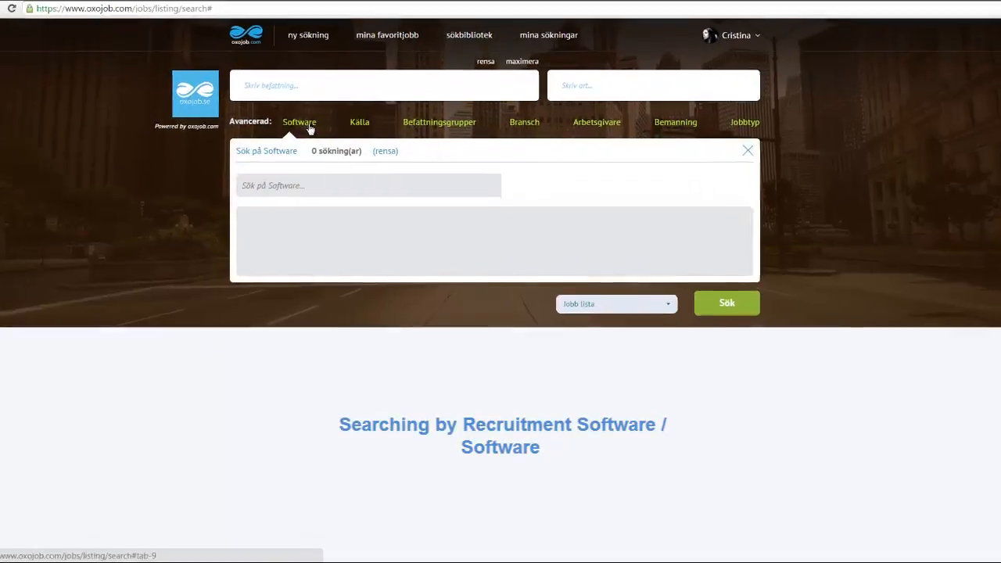
left_click(326, 191)
type("mynetwork")
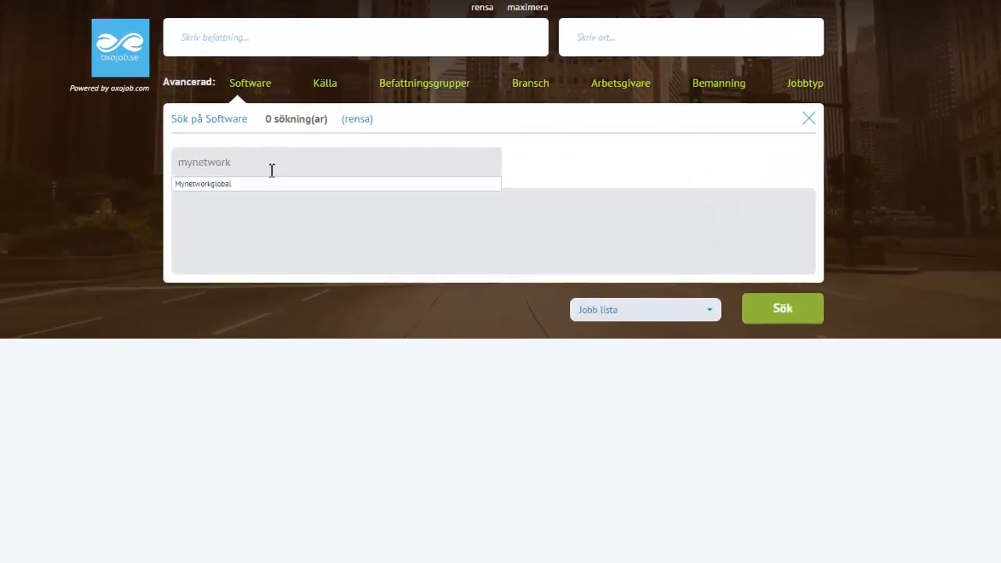
left_click(262, 185)
left_click(769, 320)
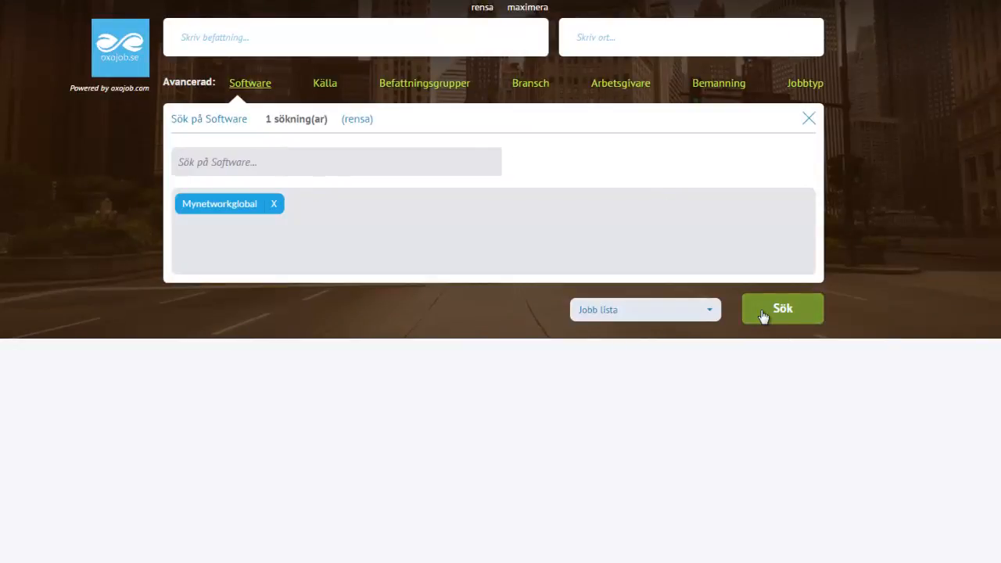
Show more of the listing "EKONOMIANSVARIG - KONFIDENTIELLT" in the job results.
scroll(235, 295, "down", 5)
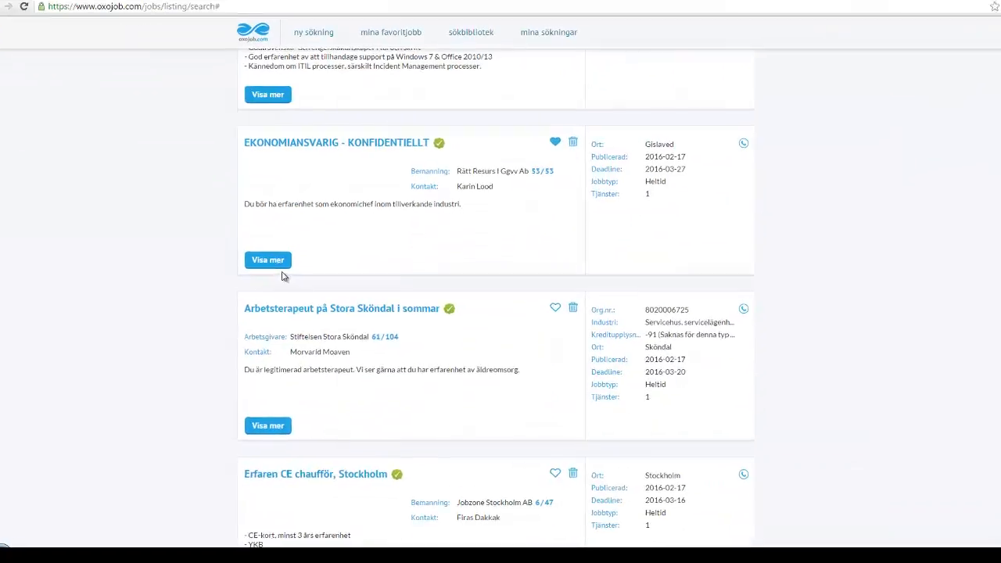
left_click(275, 268)
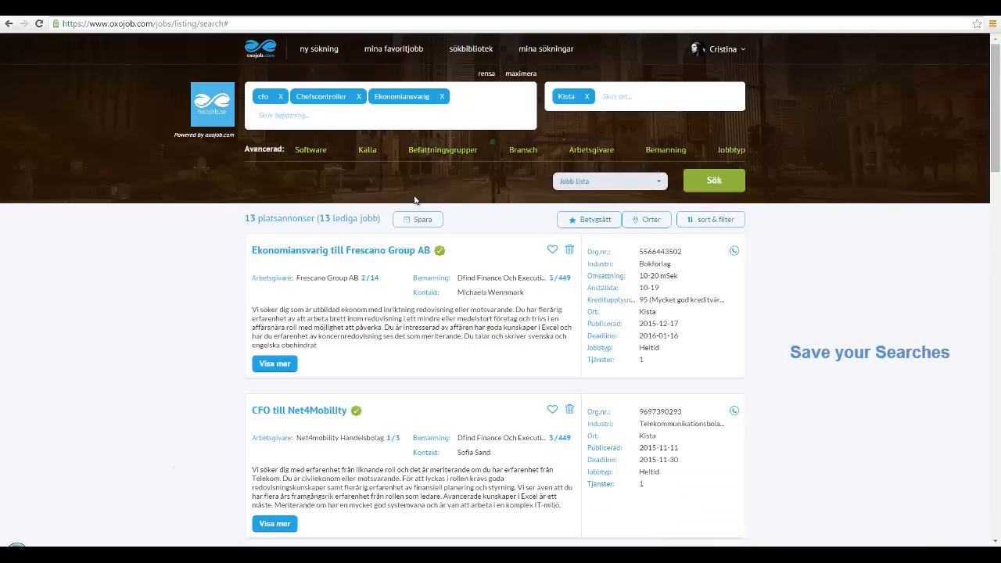
Save the current search for cfo, Chefscontroller and Ekonomiansvarig in Kista under the name "CFO search".
left_click(406, 228)
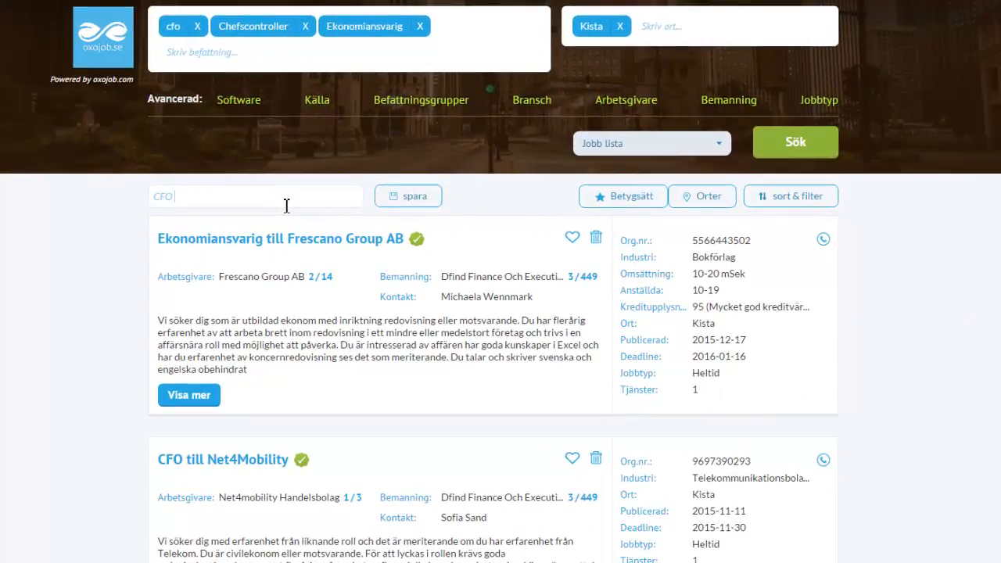
type("CFO search")
left_click(408, 196)
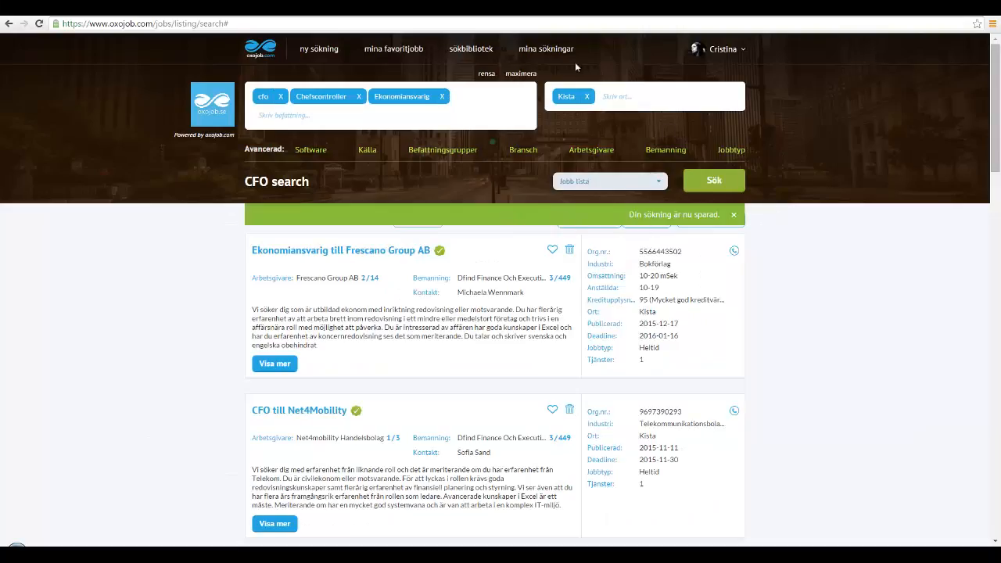
Go to the list of saved searches and show the results of "CFO search".
left_click(544, 49)
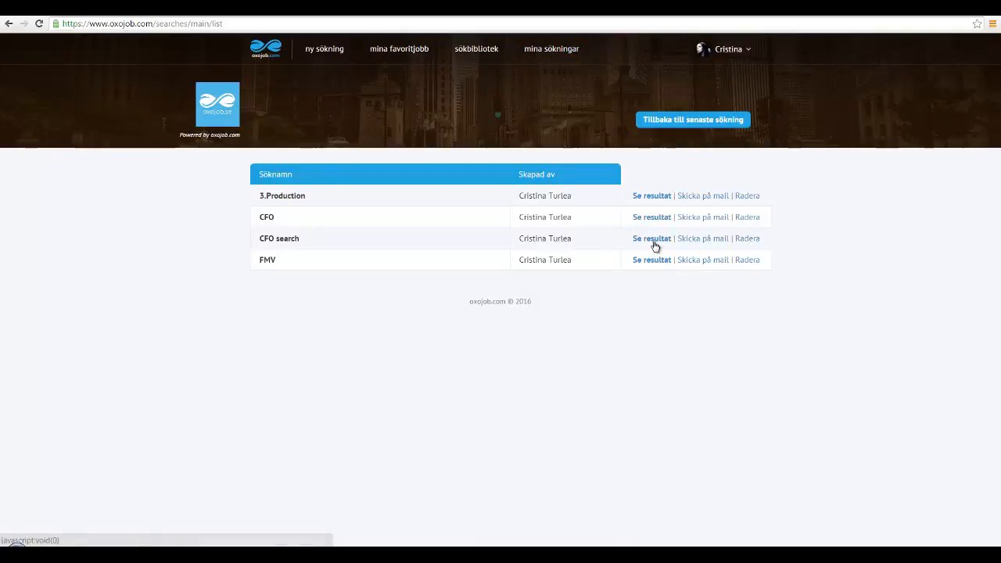
left_click(739, 50)
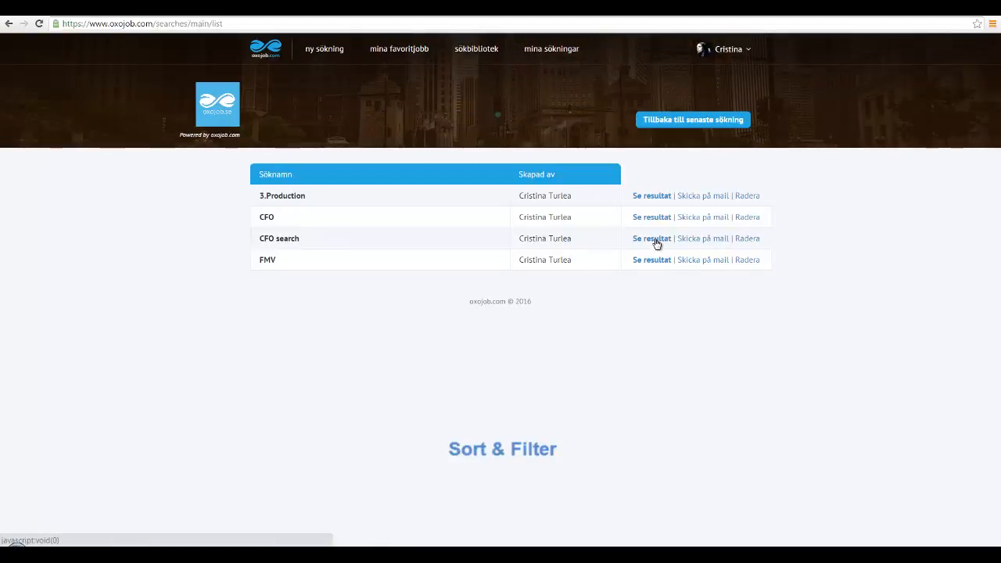
left_click(653, 239)
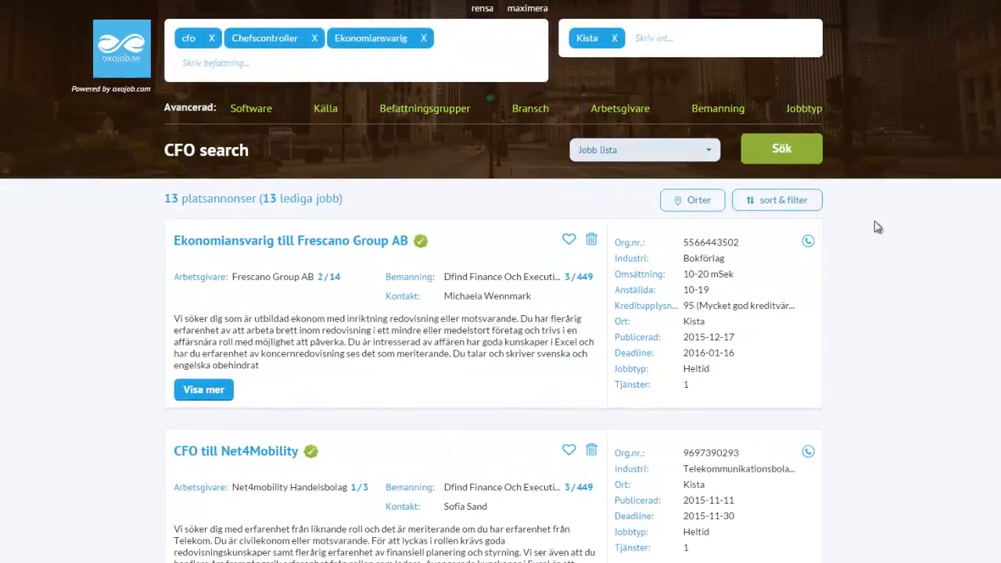
Show the sort and filter options and examine the employer/staffing, private/public and job period choices.
left_click(809, 205)
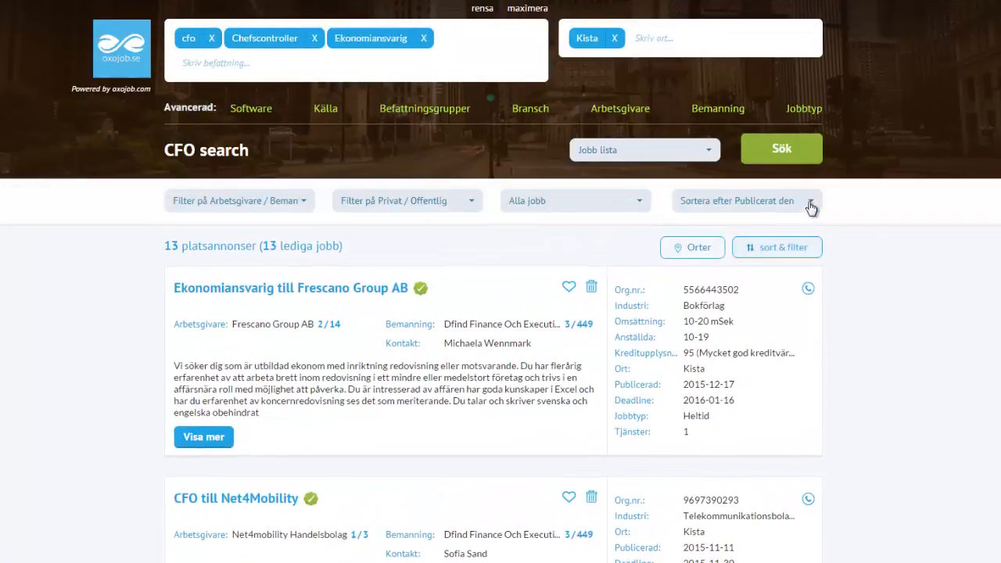
left_click(306, 205)
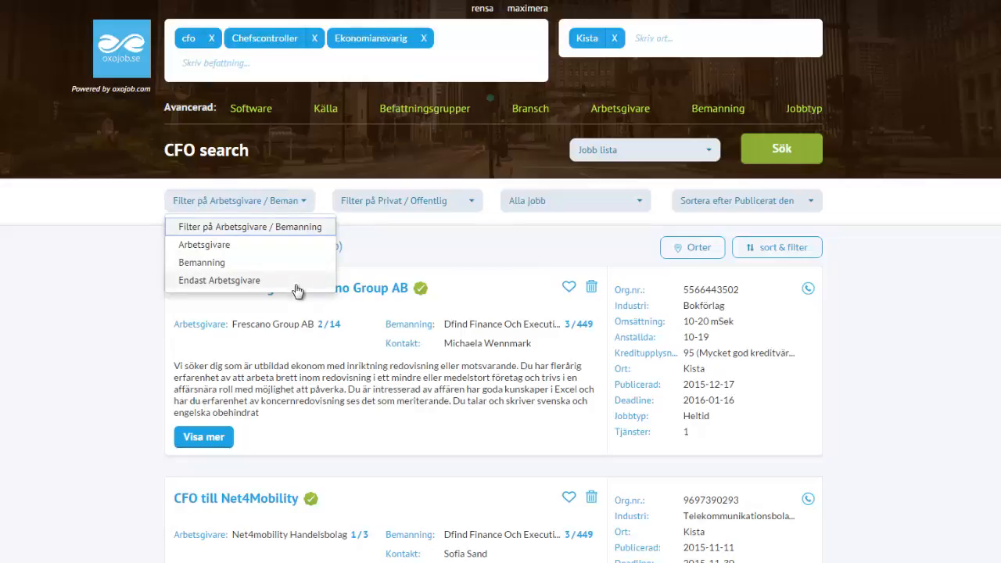
left_click(473, 202)
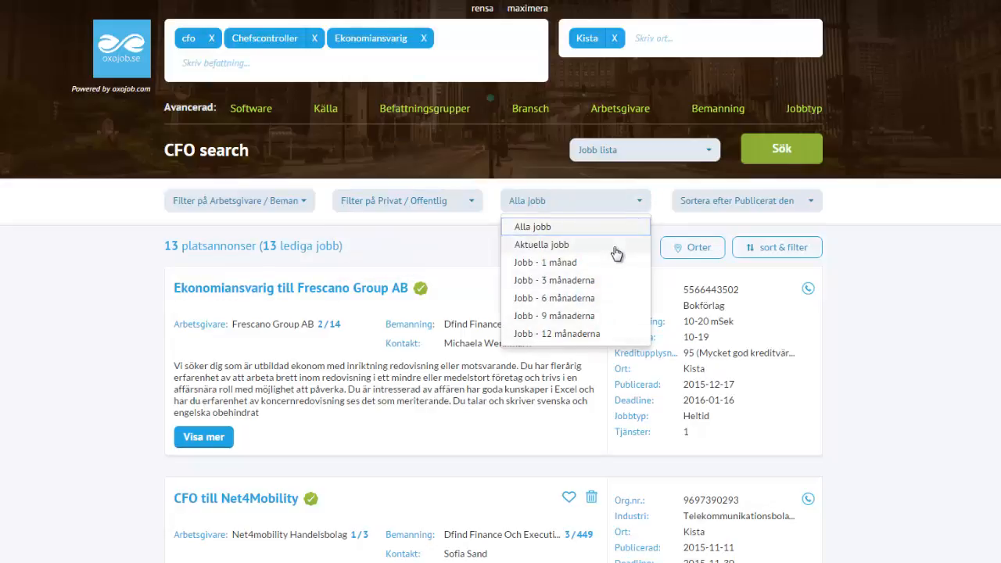
left_click(639, 207)
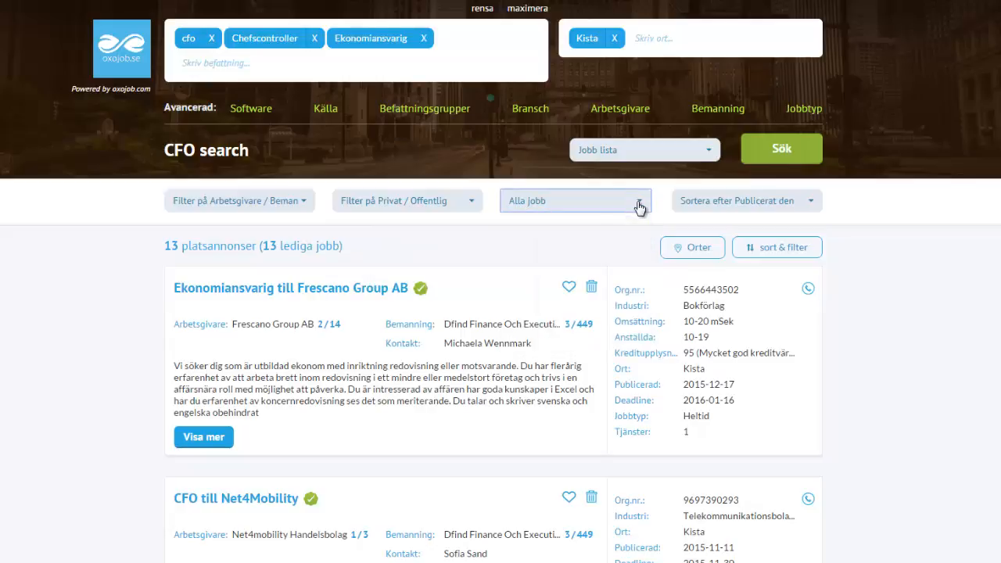
Try the Arbetsgivare filter on the results and reset it to "Filter på Arbetsgivare / Bemanning".
left_click(301, 201)
left_click(274, 246)
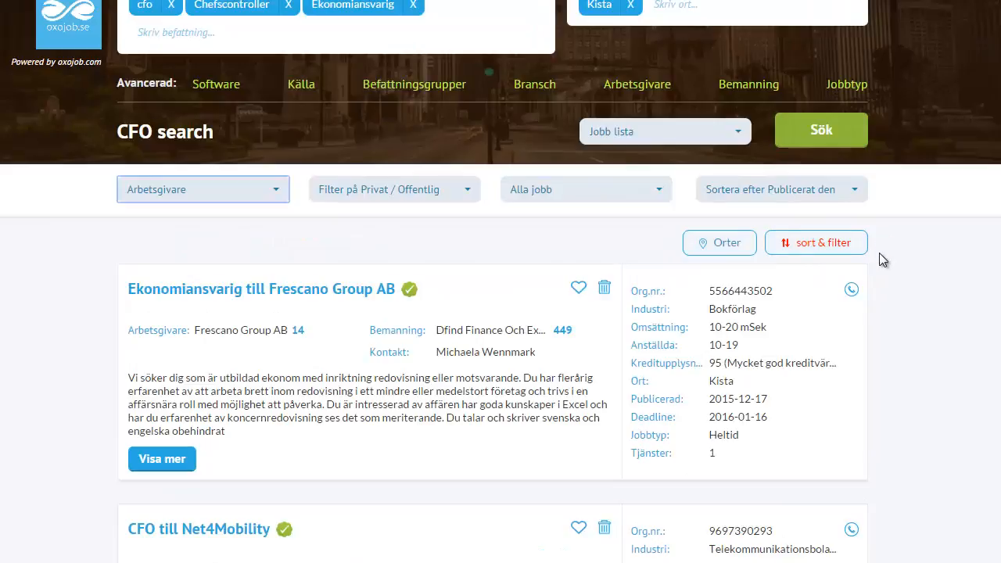
left_click(273, 196)
left_click(266, 220)
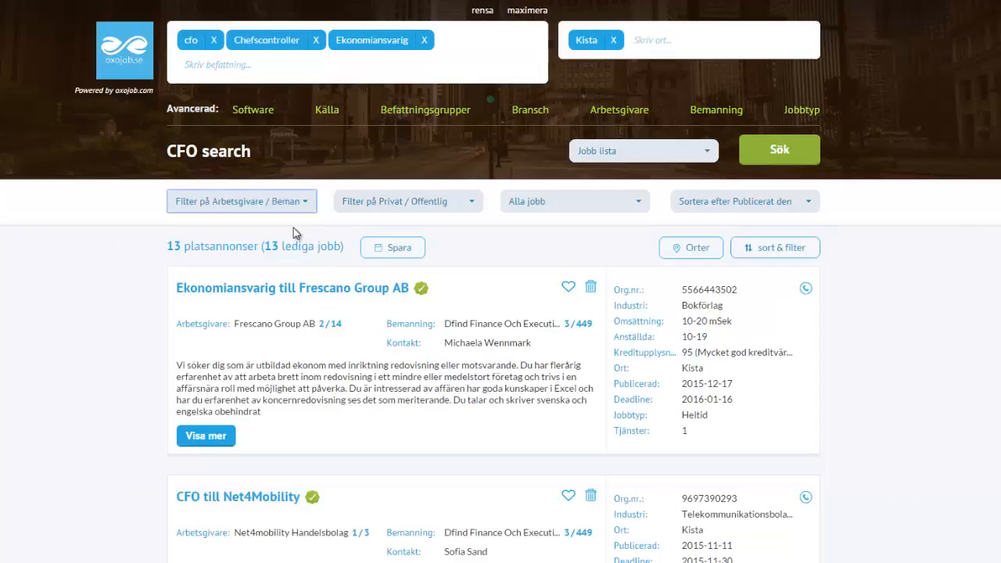
Examine the sorting choices, and open the locations overview for the results of the saved search "3.Production".
left_click(822, 234)
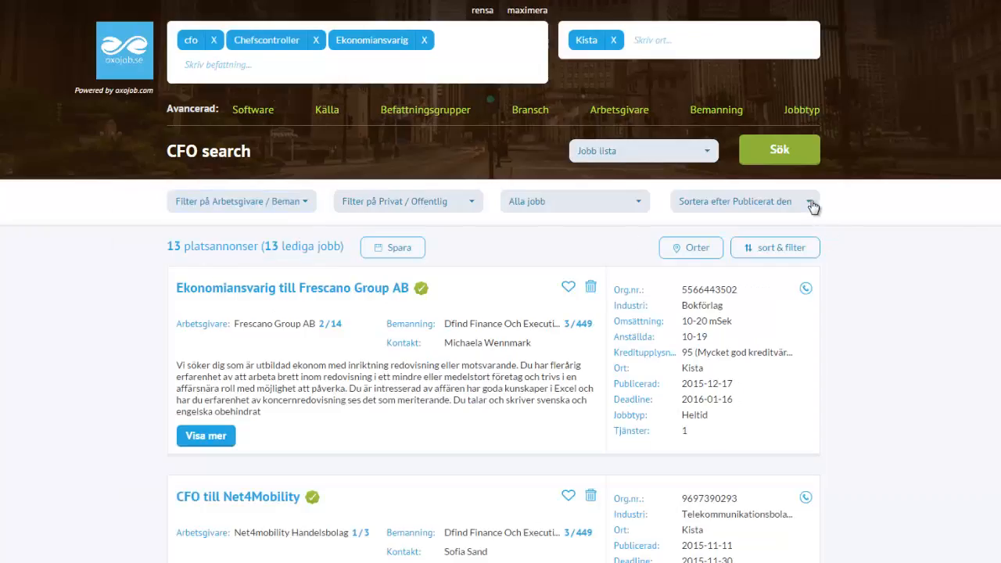
left_click(812, 203)
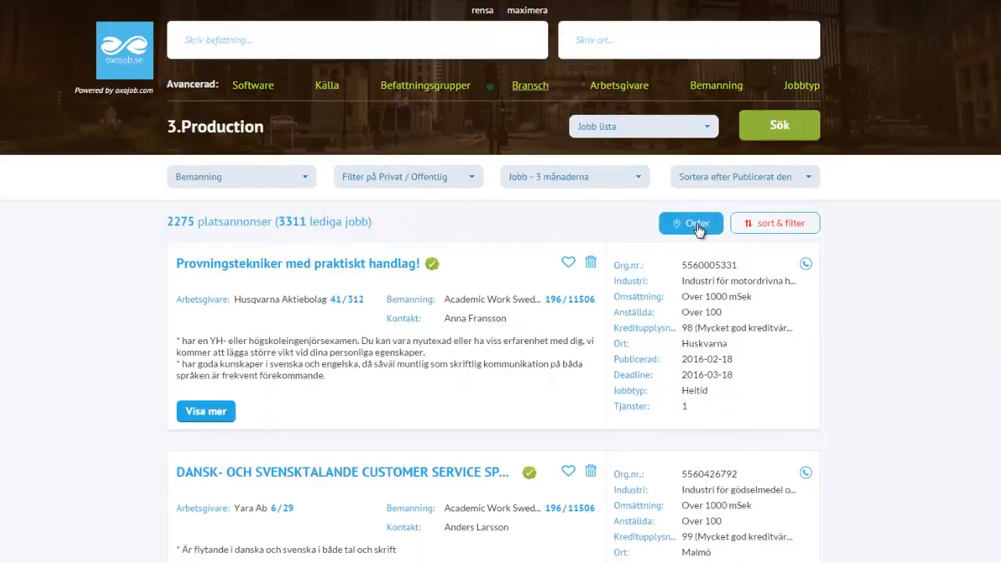
left_click(697, 225)
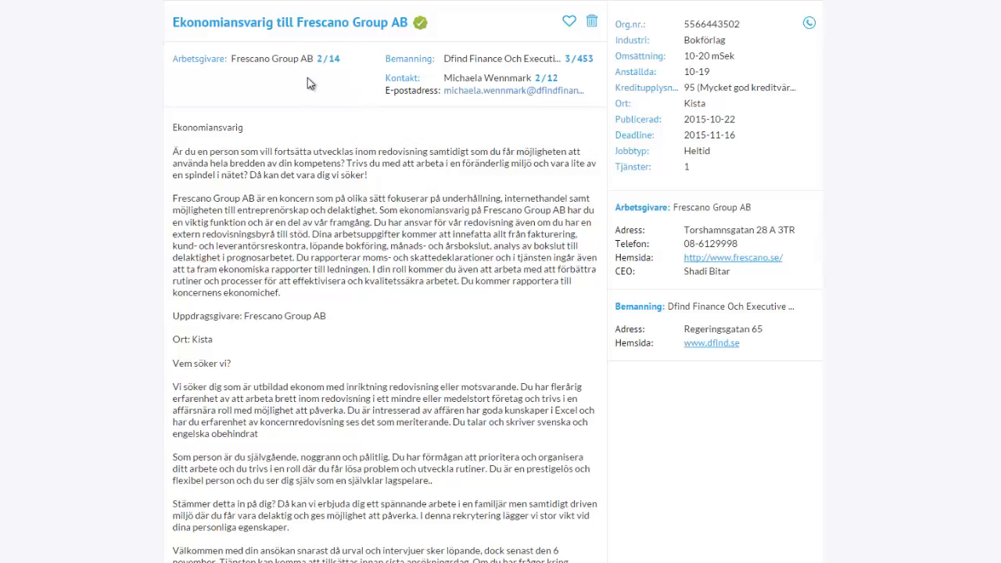
Examine the contact status options of the job "FMV söker Redovisningsansvarig" and open its history.
mouse_move(538, 86)
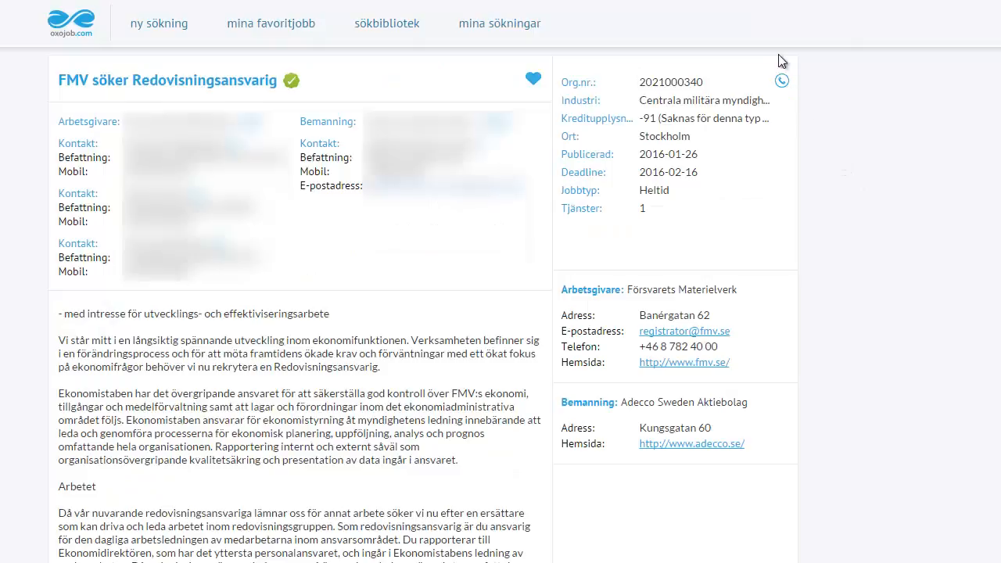
left_click(782, 82)
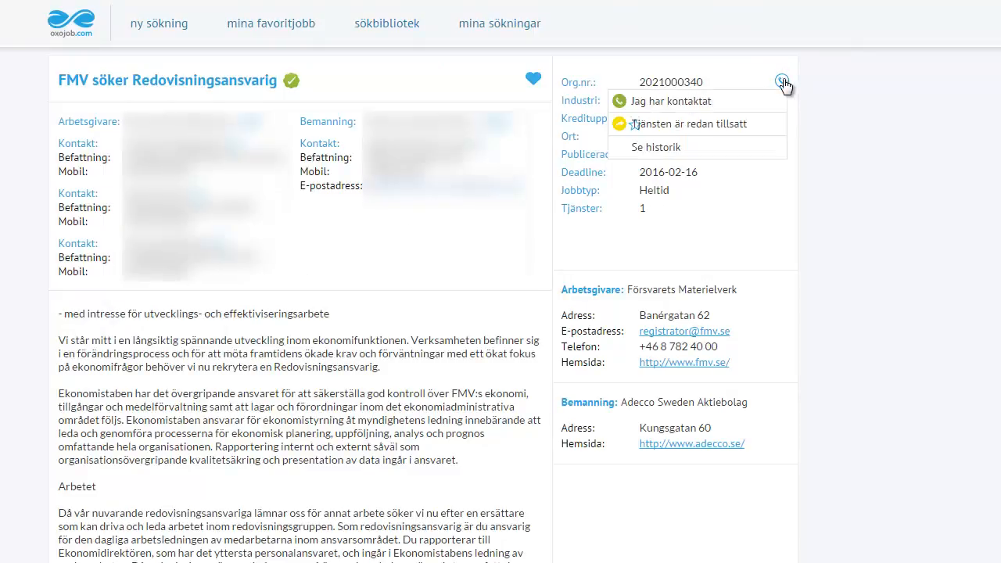
mouse_move(778, 108)
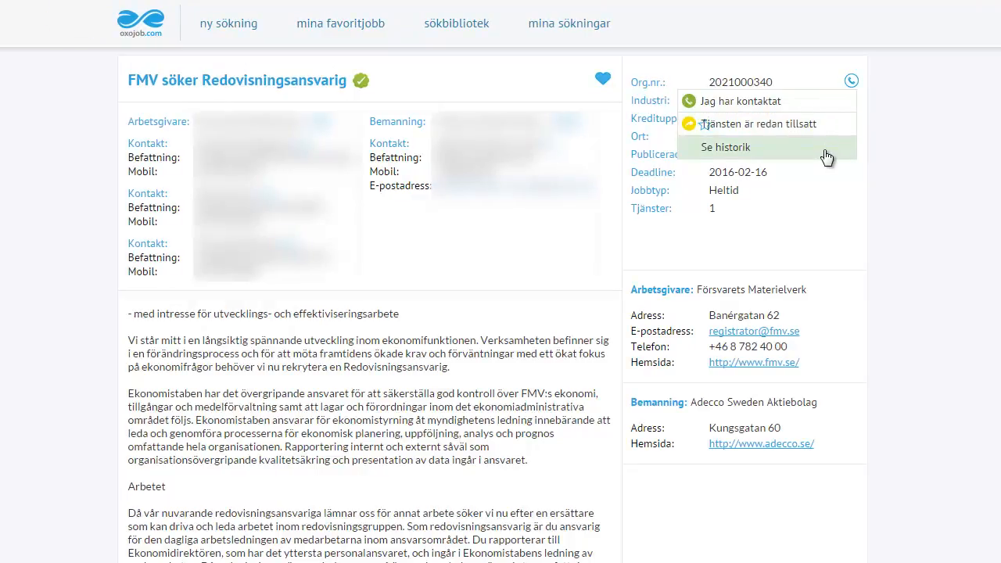
left_click(826, 152)
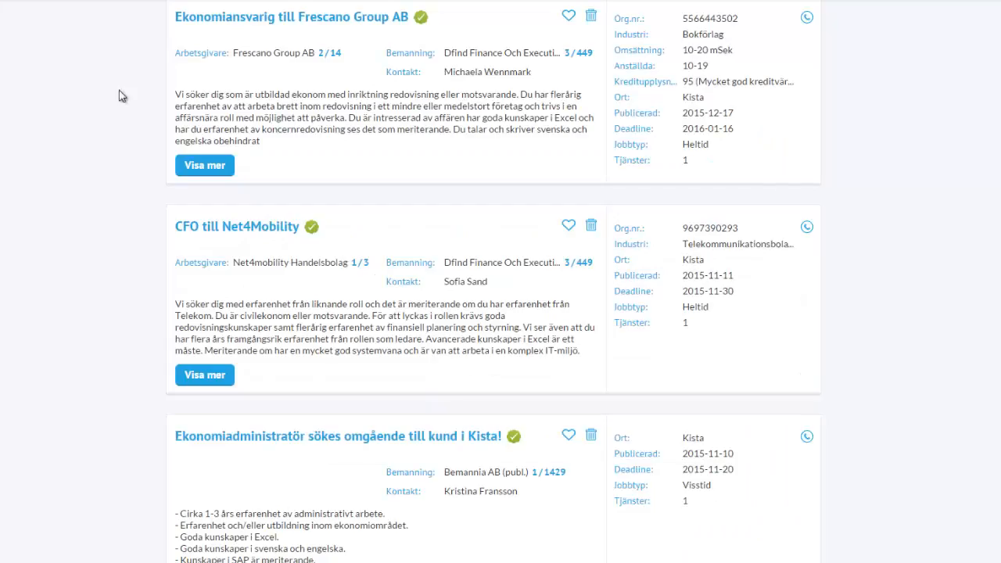
Open the job count link of the employer Frescano Group AB in a new tab.
right_click(337, 54)
left_click(401, 67)
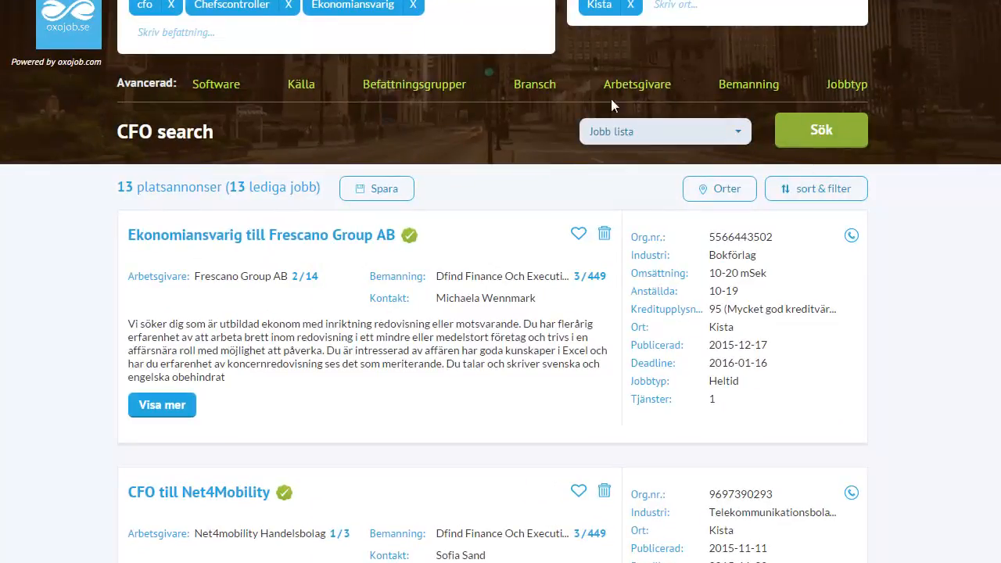
Switch "CFO search" to Arbetsgivare rapporter and read the explanations of the Platsannonser and Plats 3mån columns.
left_click(738, 133)
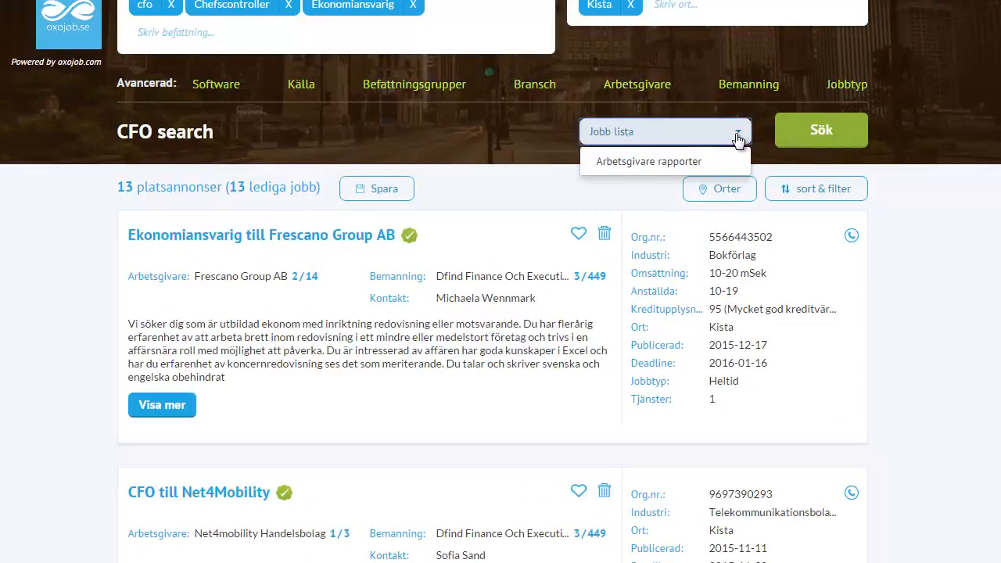
left_click(632, 166)
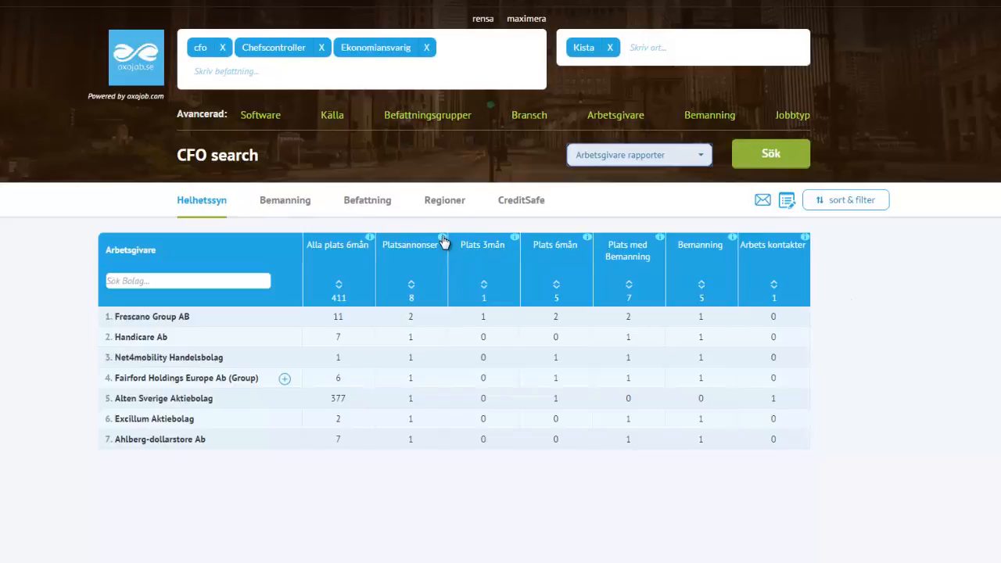
mouse_move(444, 243)
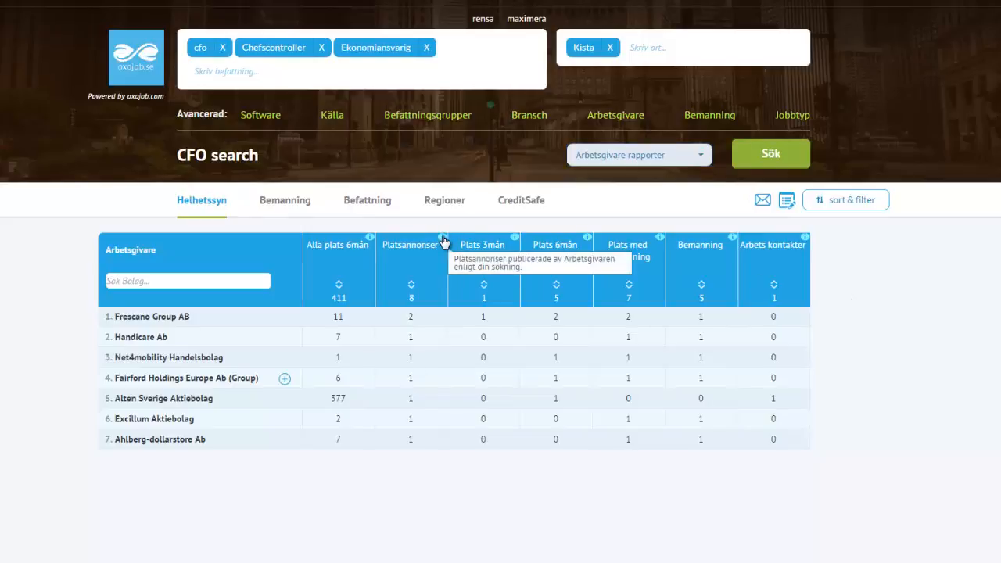
mouse_move(514, 243)
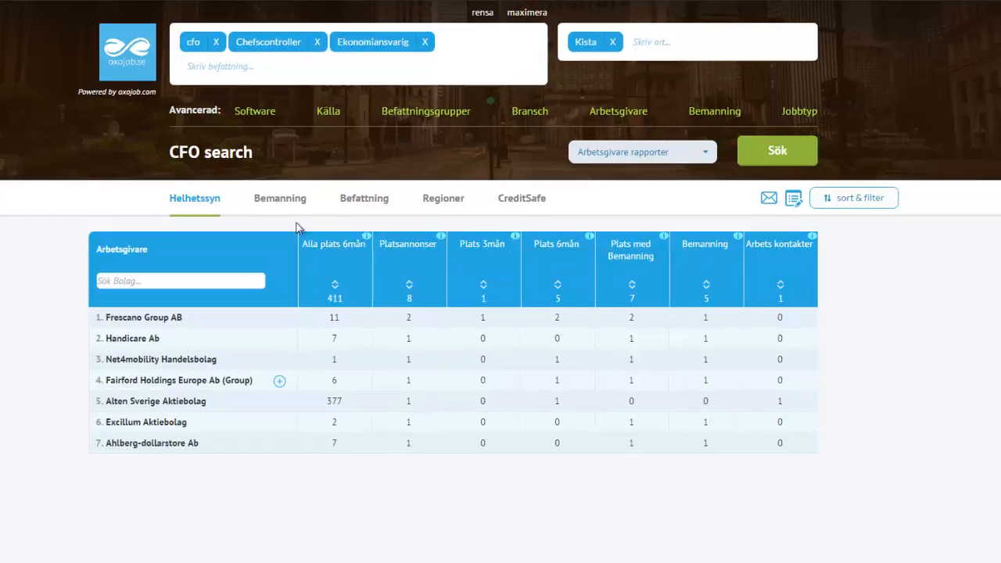
Open the Bemanning report, read its Bemanning column's explanation and examine the figures per recruitment company.
left_click(279, 202)
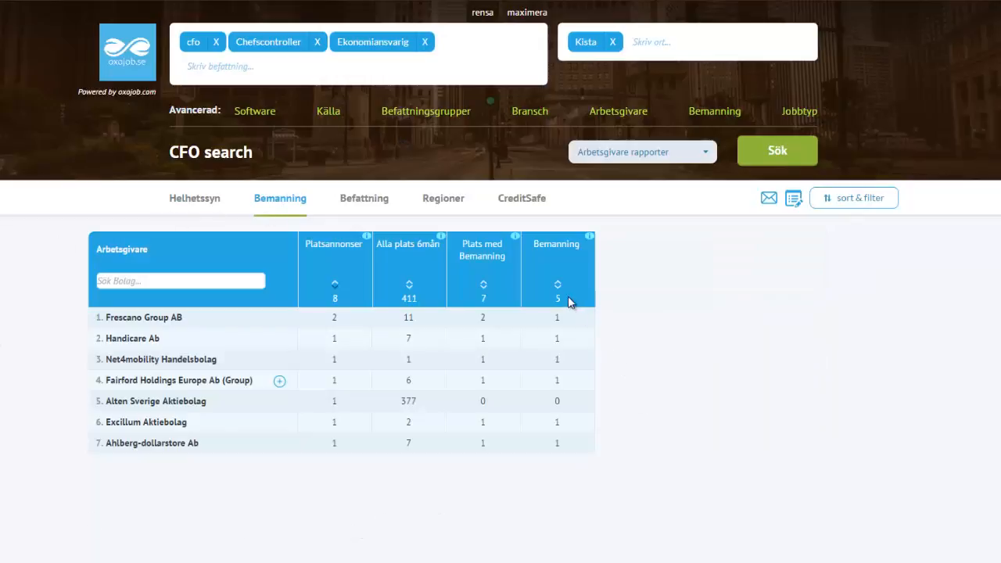
mouse_move(591, 240)
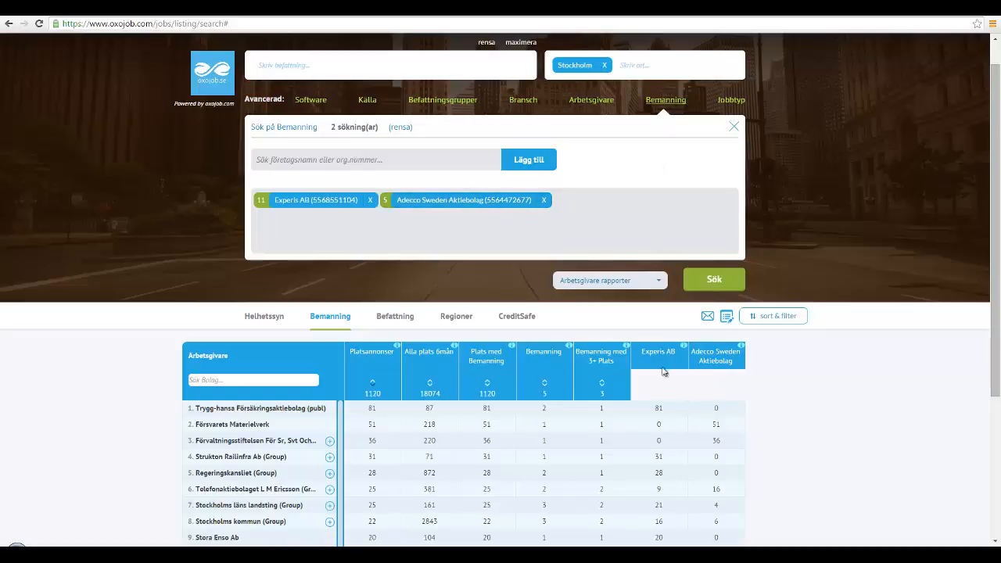
scroll(777, 367, "down", 3)
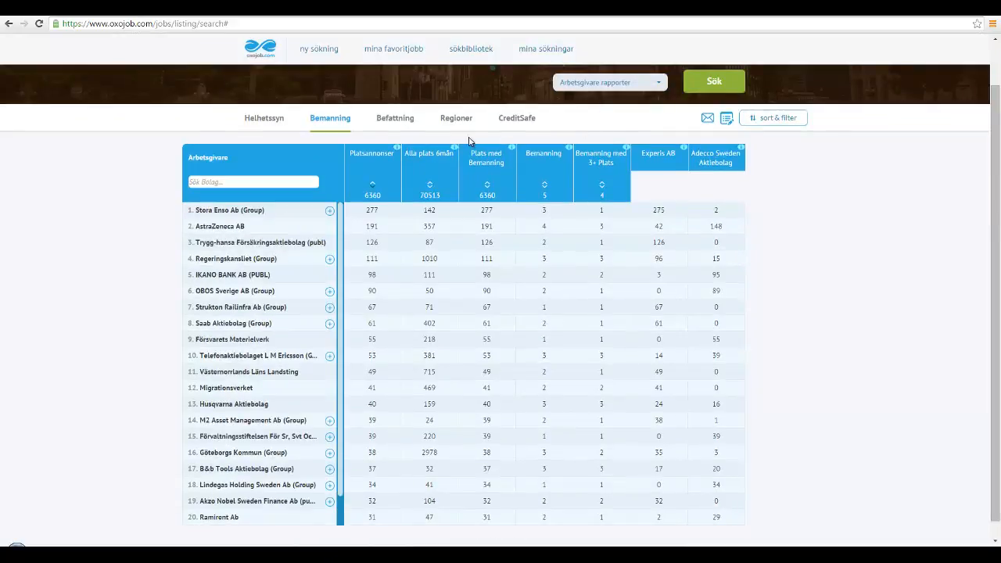
Examine the counties in the Regioner report and open the CreditSafe report.
left_click(457, 124)
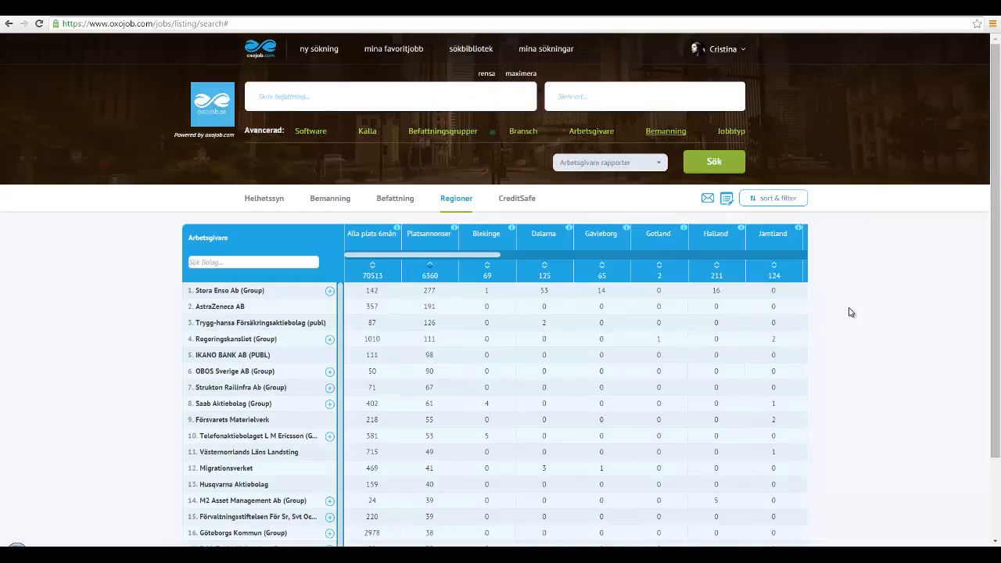
left_click_drag(430, 258, 610, 258)
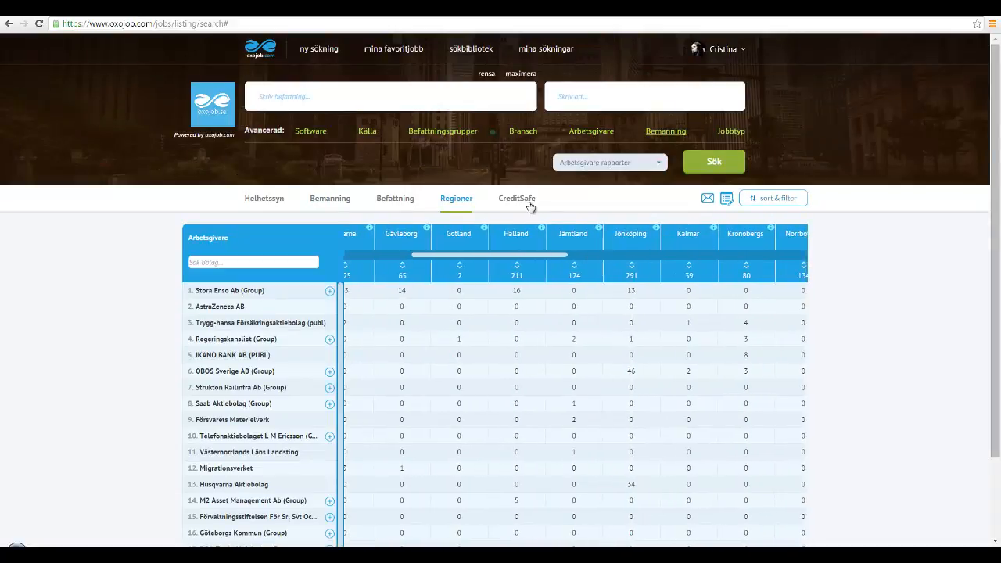
left_click(523, 200)
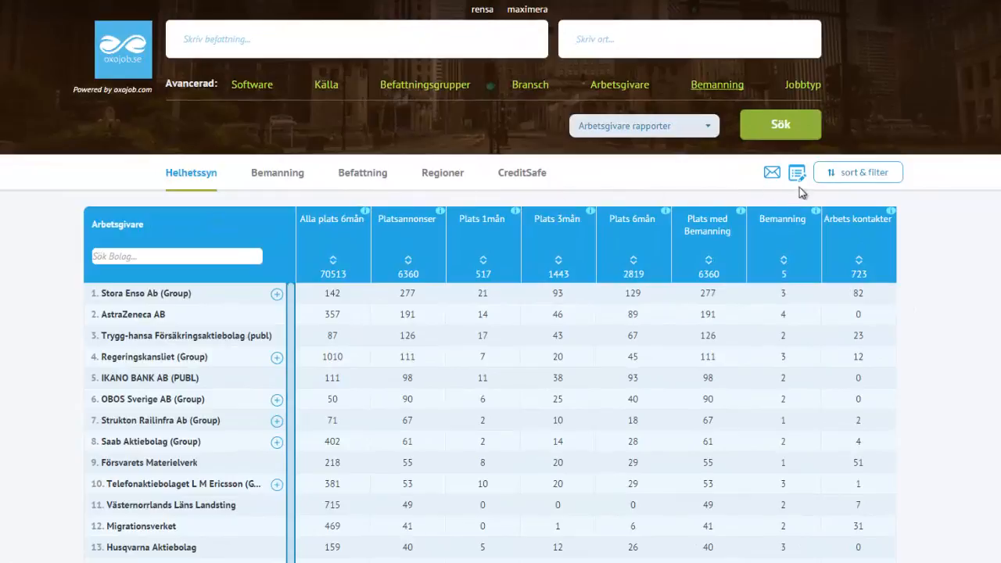
In the Helhetssyn column selection, untick Plats 6mån, tick Plats 12mån, move it above Tjänster 6mån and save.
left_click(796, 174)
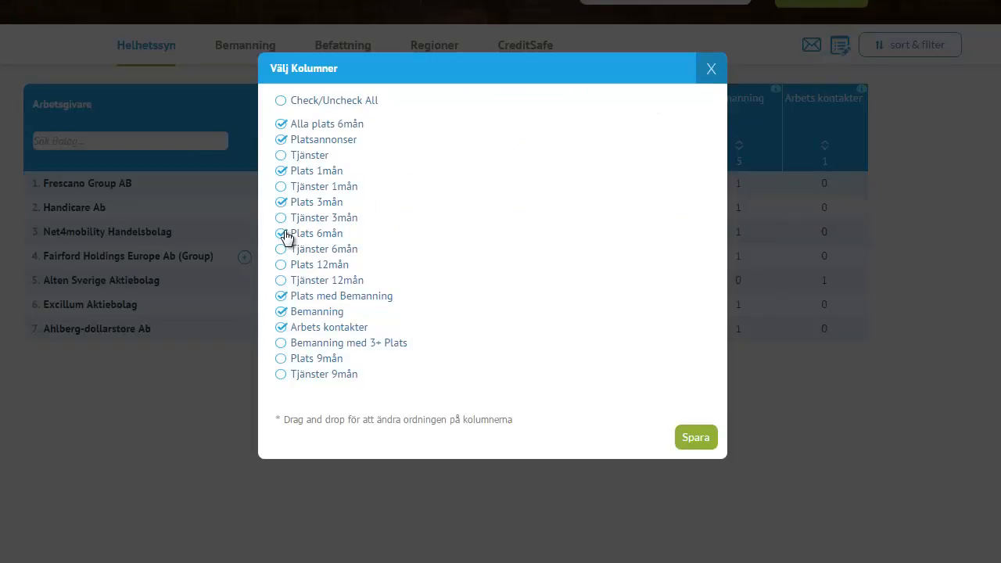
left_click(284, 233)
left_click(281, 268)
left_click_drag(319, 267, 321, 249)
left_click(695, 437)
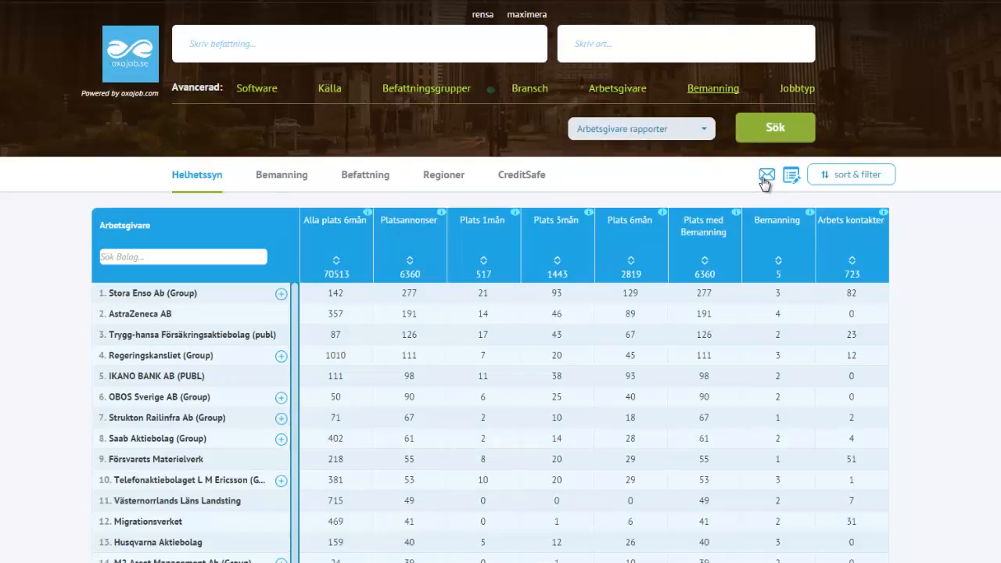
Start mailing the employer reports and select Helhetssyn and Regioner as the ones to send.
left_click(765, 175)
left_click(312, 235)
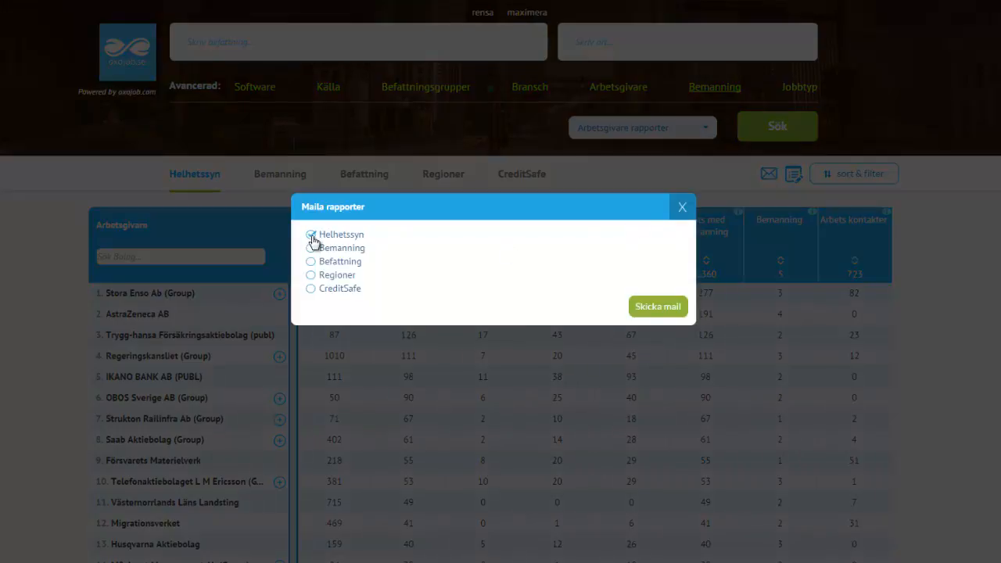
left_click(311, 275)
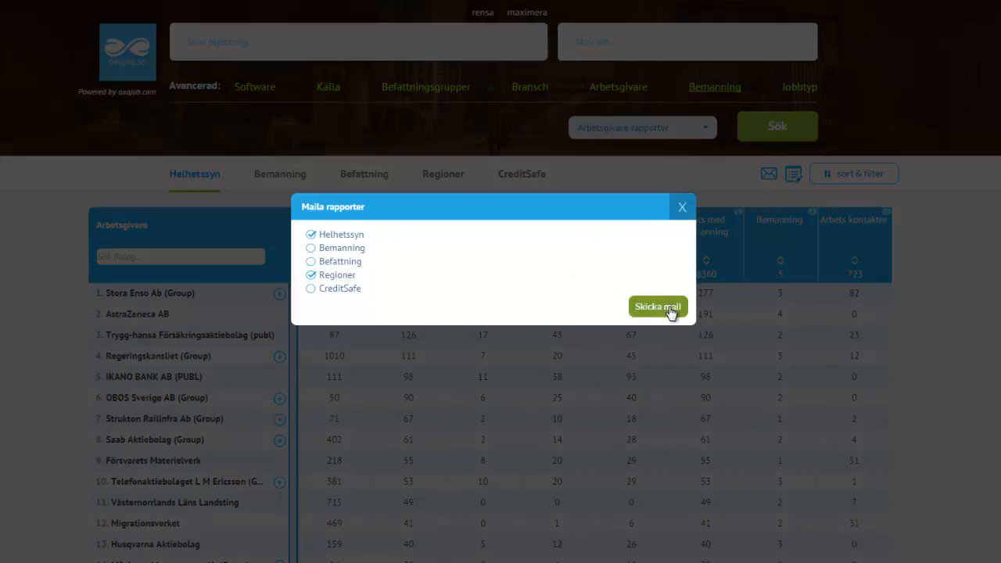